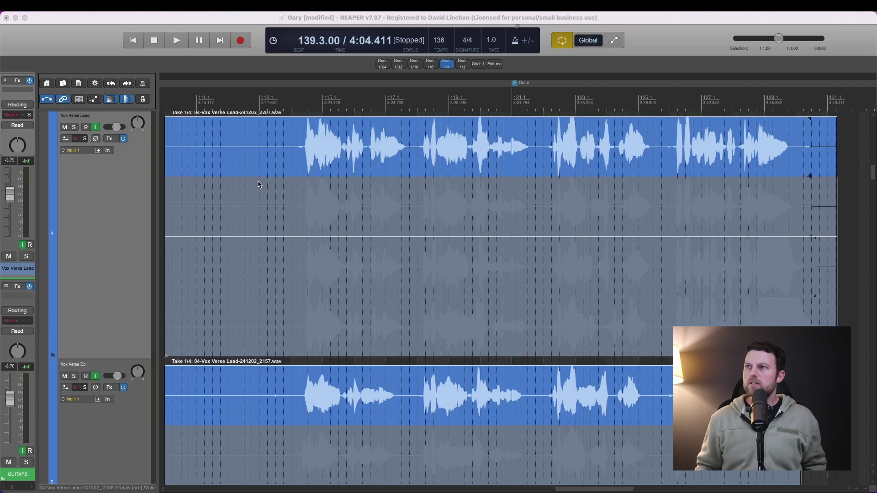
- Focus the REAPER window and open the Options menu to review the editing settings
click(170, 18)
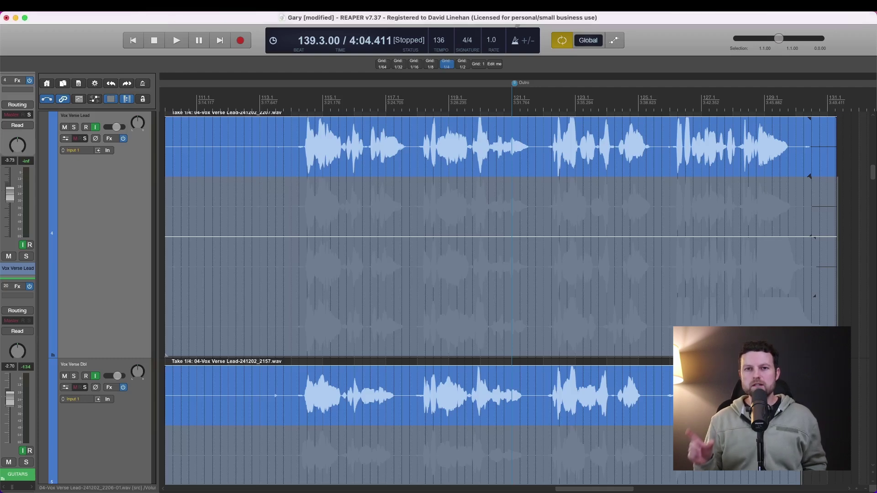
click(194, 5)
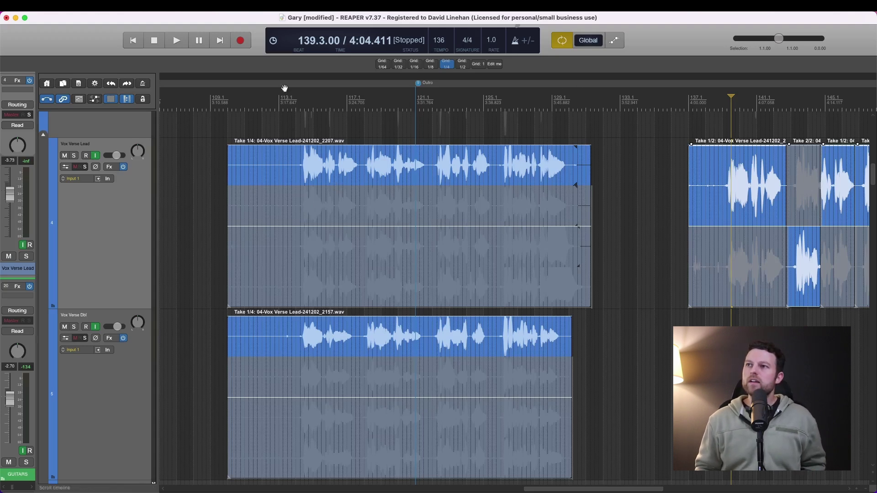
- Arm Vox Verse Lead for recording, clear the verse time selection, and park the edit position at bar 112
drag(209, 97, 611, 98)
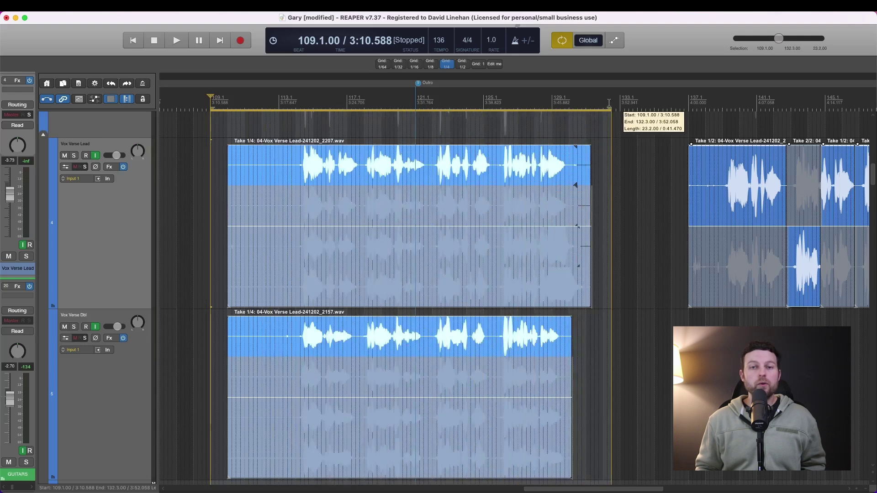
click(86, 155)
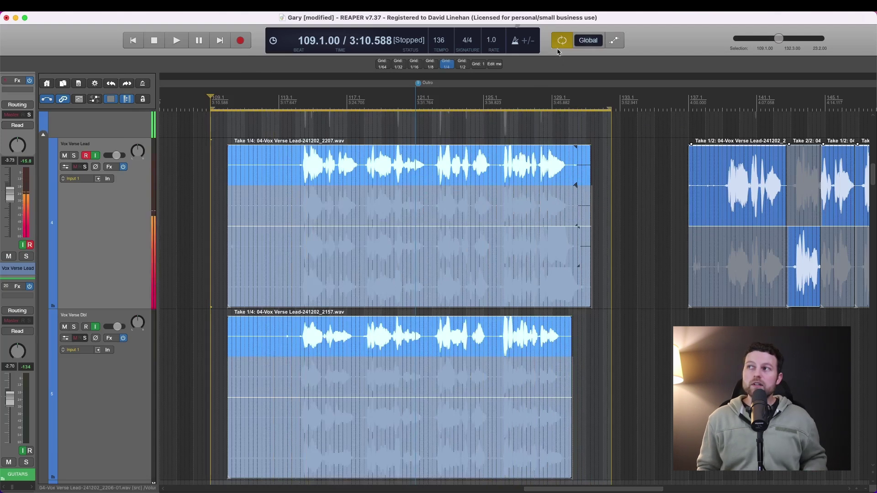
click(224, 119)
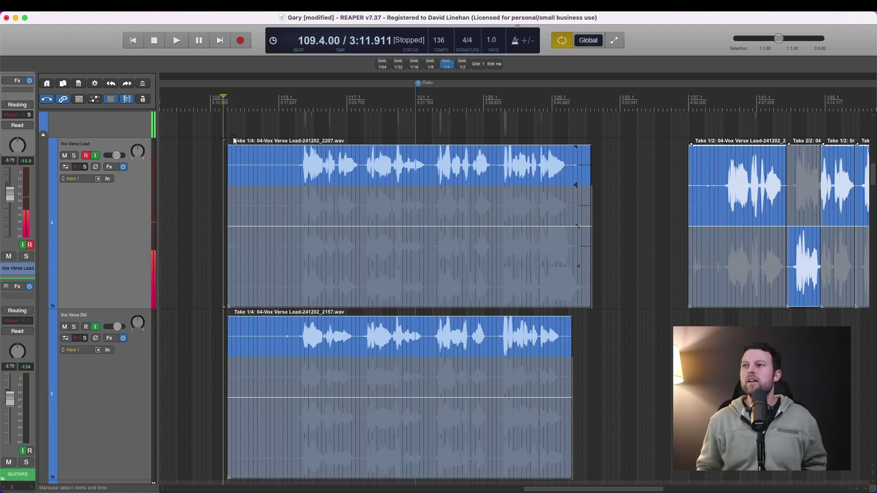
scroll(252, 160, down, 1)
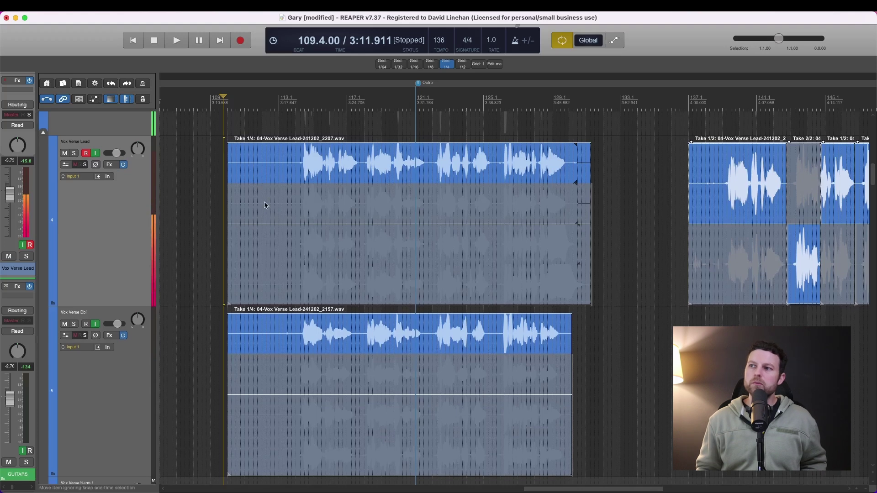
click(263, 165)
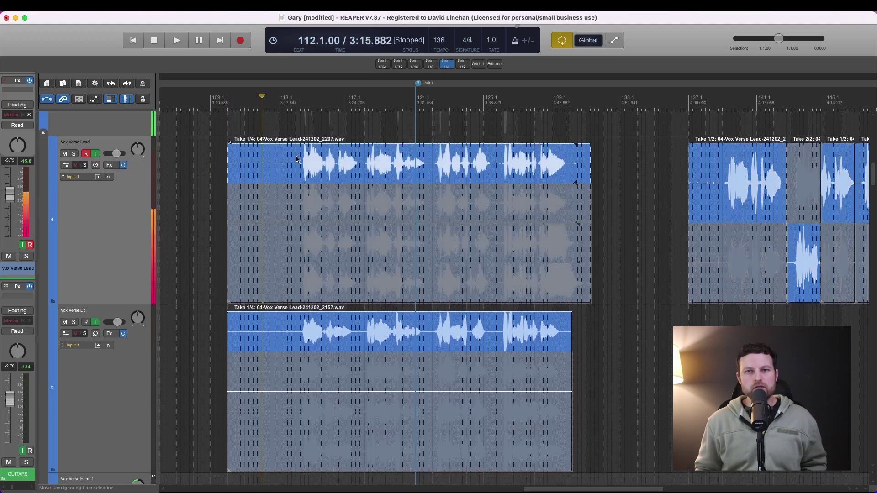
click(273, 326)
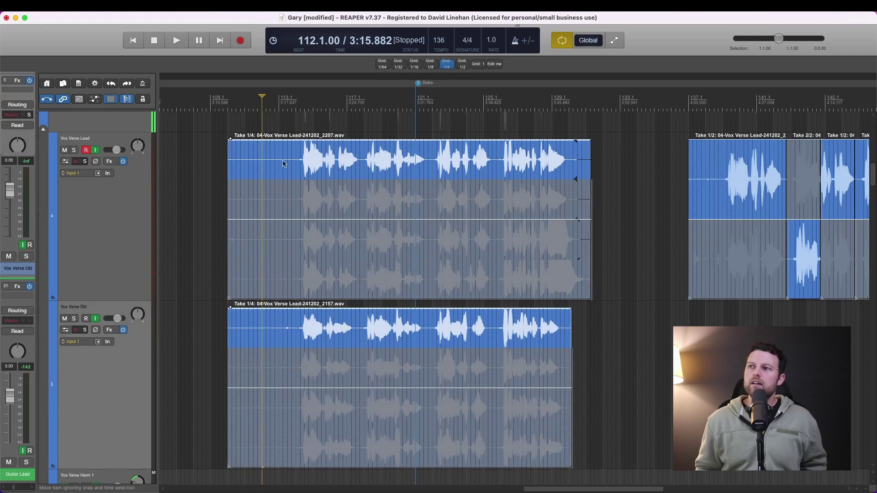
right_click(282, 161)
mouse_move(293, 158)
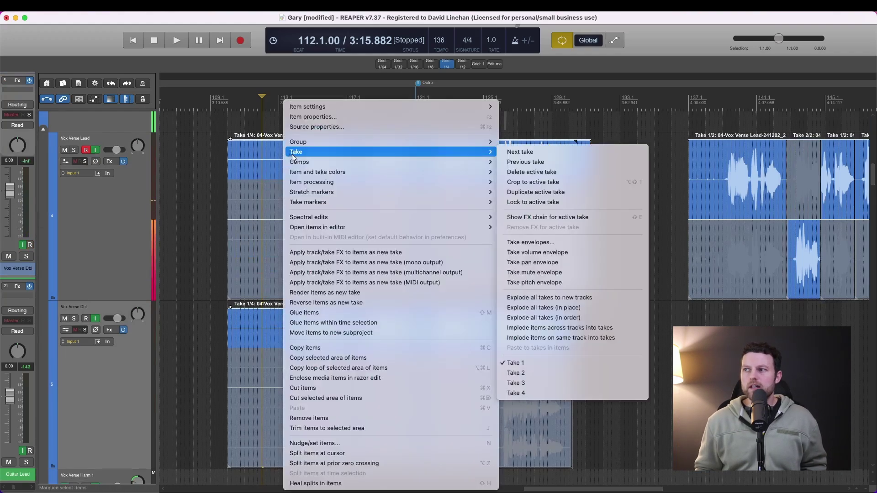
click(581, 329)
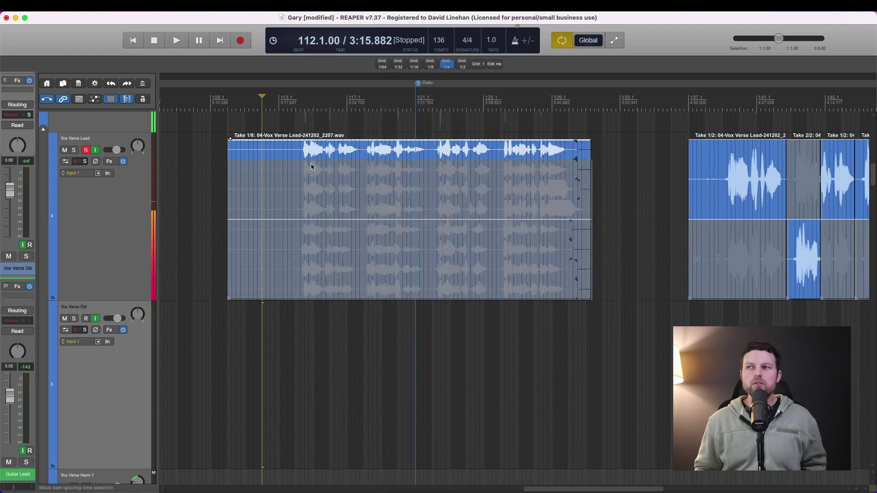
click(311, 170)
click(310, 189)
click(307, 208)
click(308, 228)
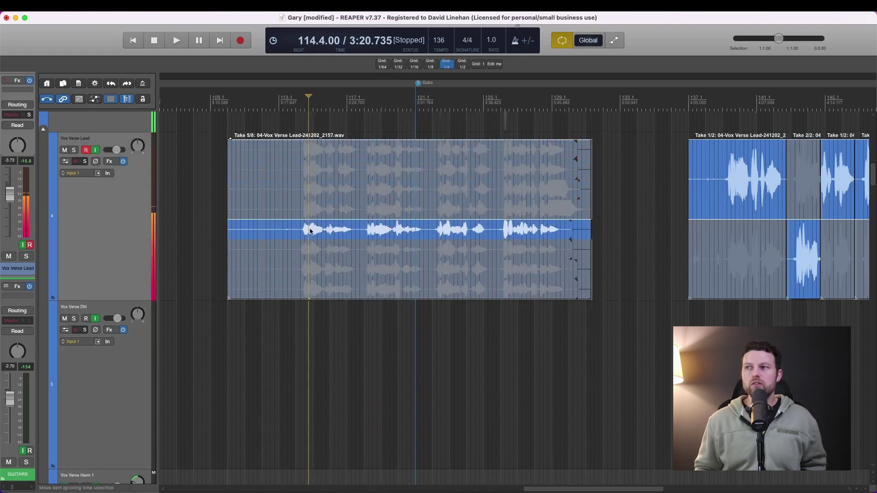
click(310, 249)
click(312, 254)
click(302, 270)
click(300, 293)
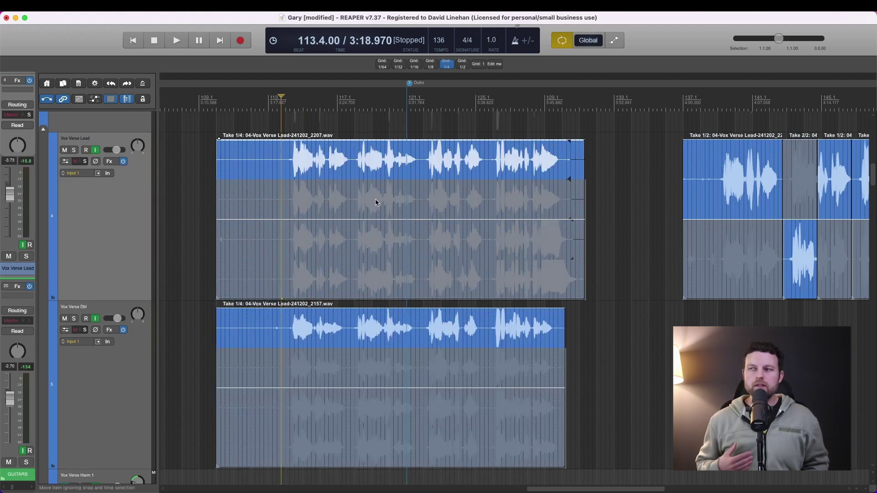
- Zoom in to frame the Vox Verse Lead takes across bars 113–131, with the edit position at 114.3
scroll(374, 203, up, 5)
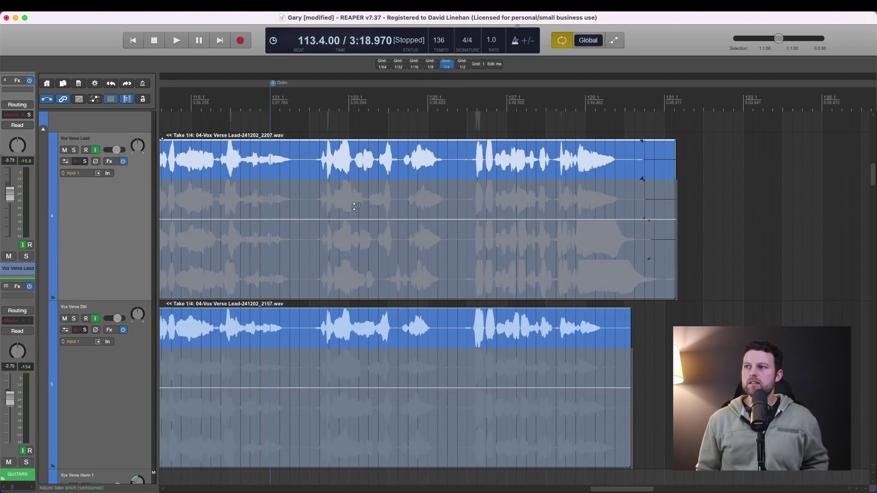
scroll(355, 206, up, 2)
scroll(369, 222, up, 4)
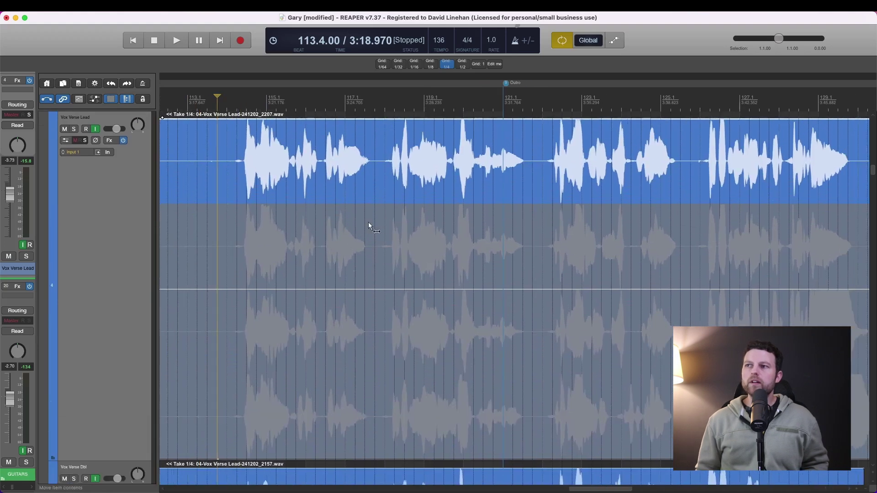
scroll(369, 222, right, 2)
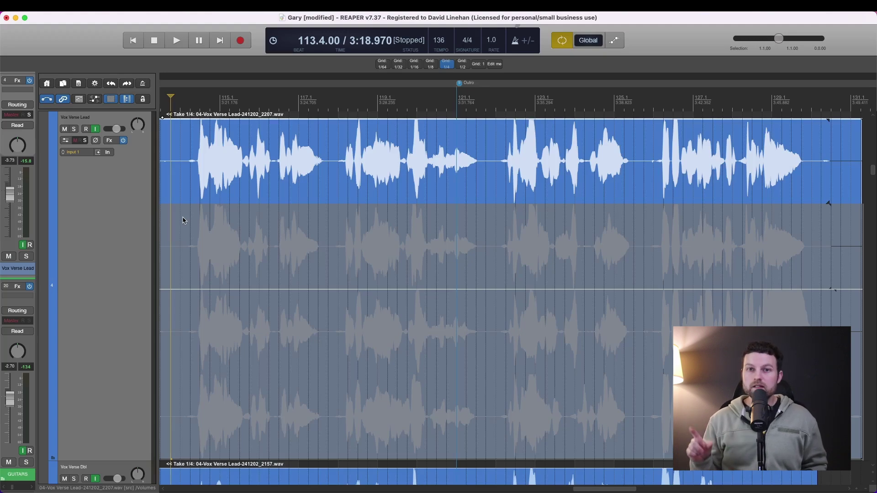
scroll(232, 109, down, 2)
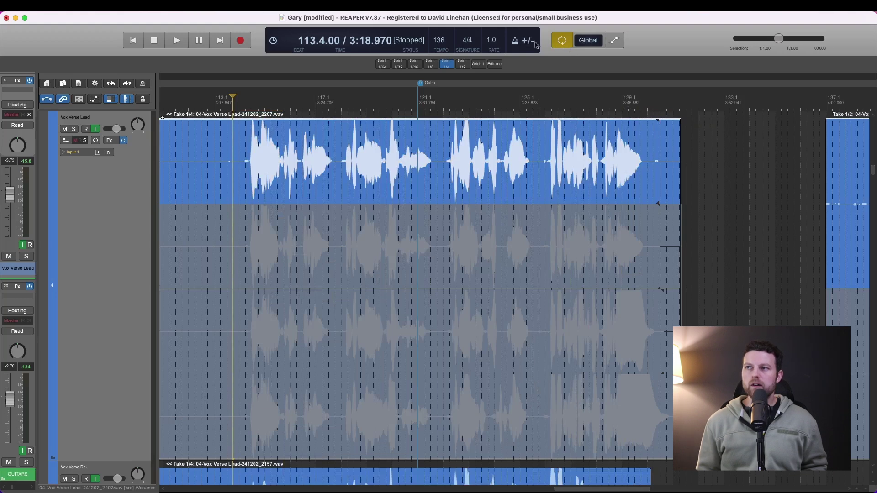
click(250, 128)
scroll(248, 128, up, 2)
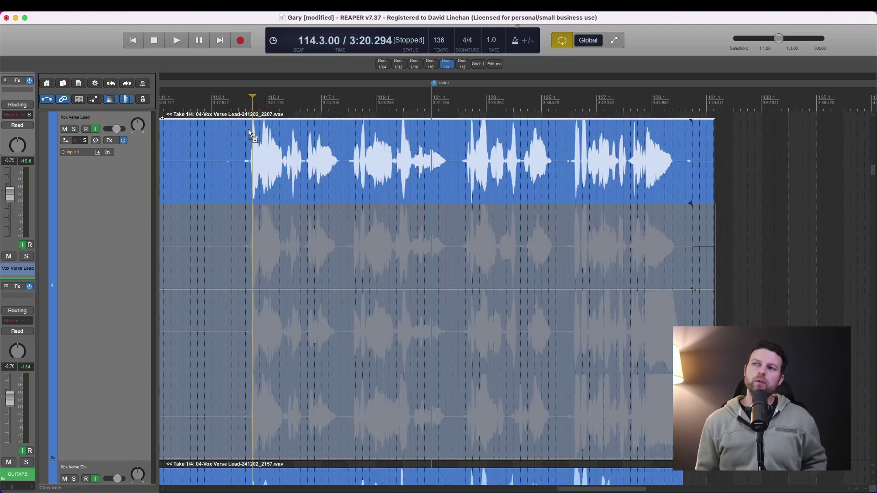
scroll(339, 142, right, 2)
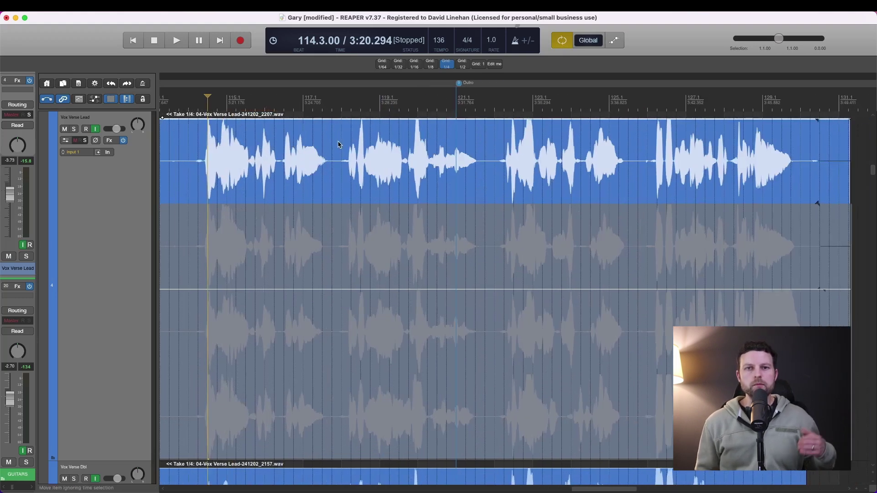
- Try several time selections over the opening lead-vocal phrase around bars 114–115
drag(189, 109, 330, 112)
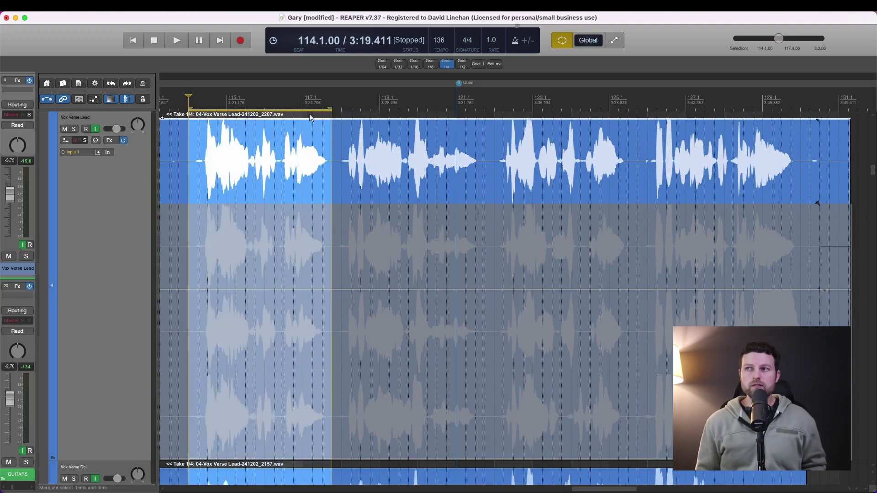
click(216, 122)
click(295, 120)
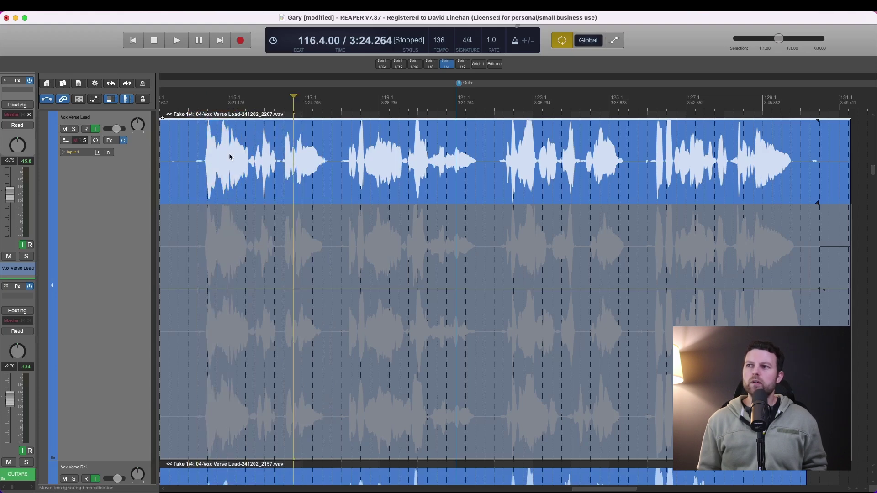
drag(197, 120, 227, 118)
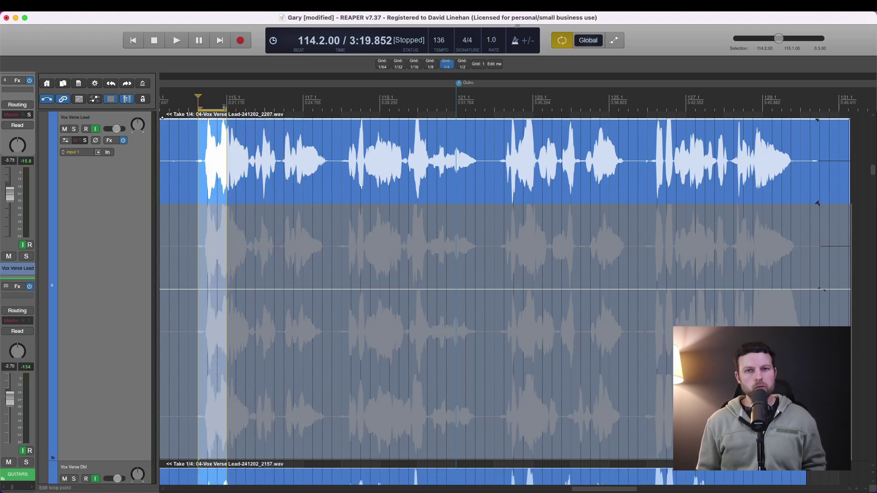
click(188, 110)
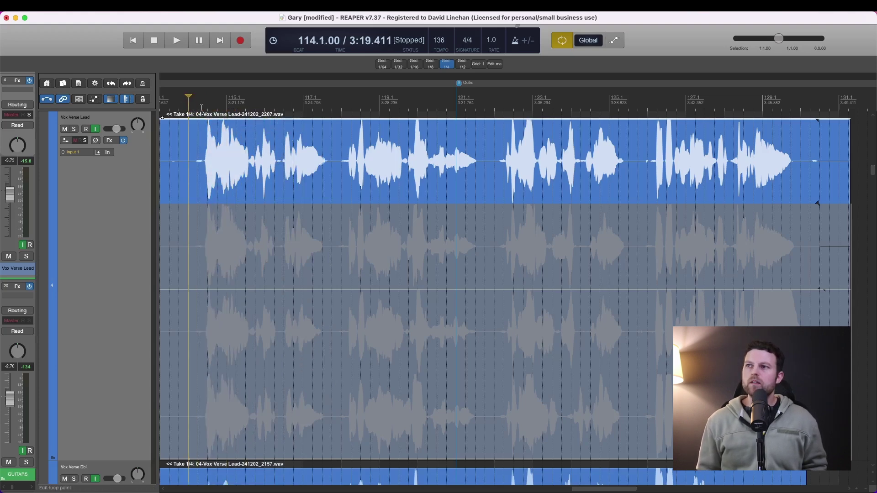
drag(199, 109, 224, 109)
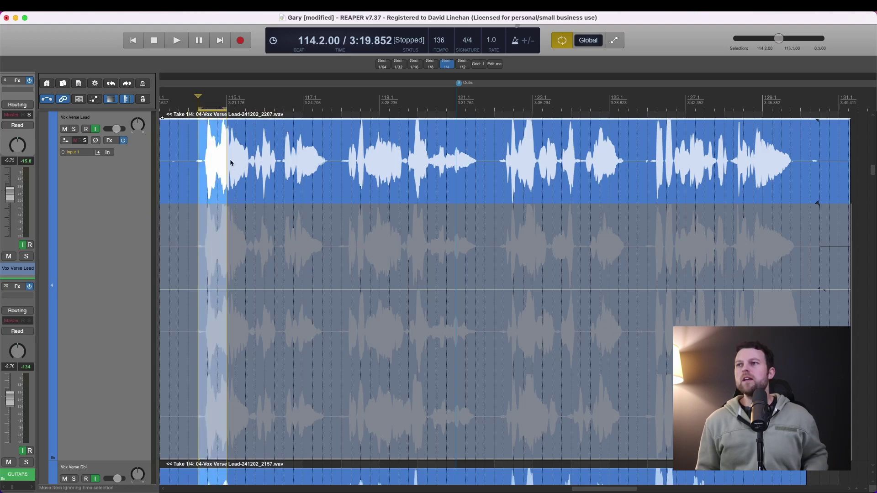
click(190, 109)
drag(198, 109, 254, 109)
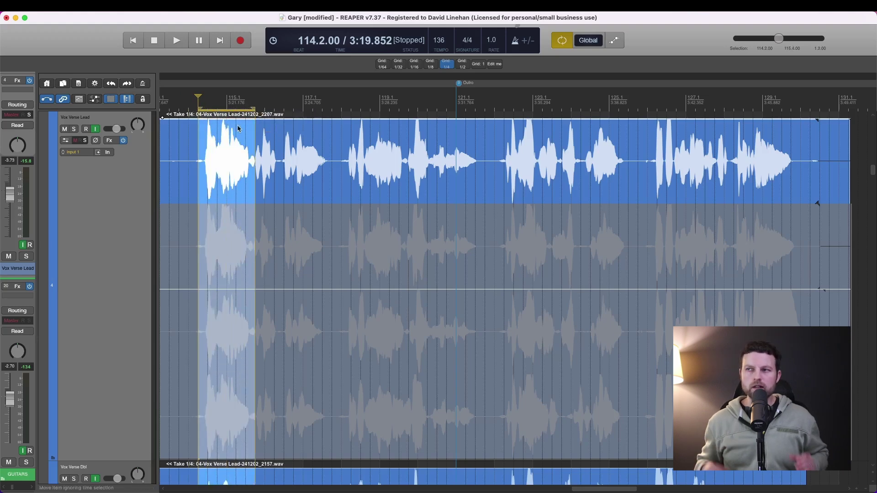
click(191, 109)
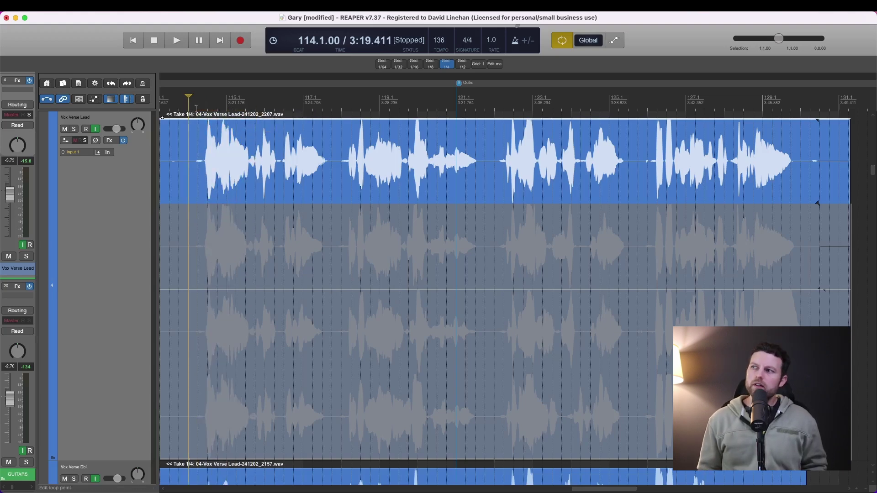
- Select bars 114.1 to 117.4 and start looped playback of the first phrase
scroll(300, 274, down, 1)
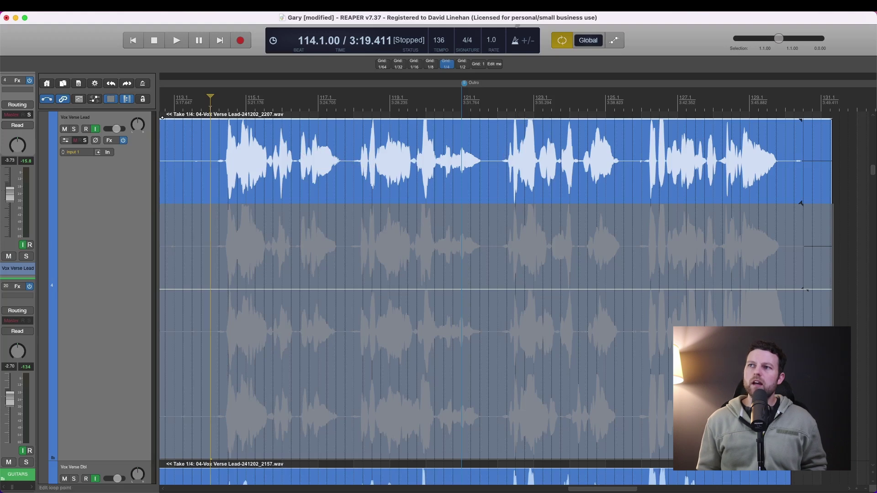
click(213, 115)
drag(212, 112, 354, 107)
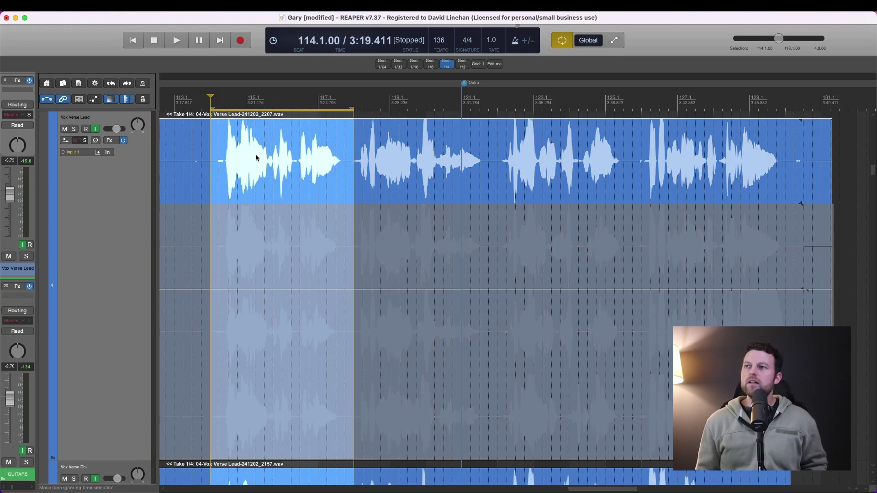
key(space)
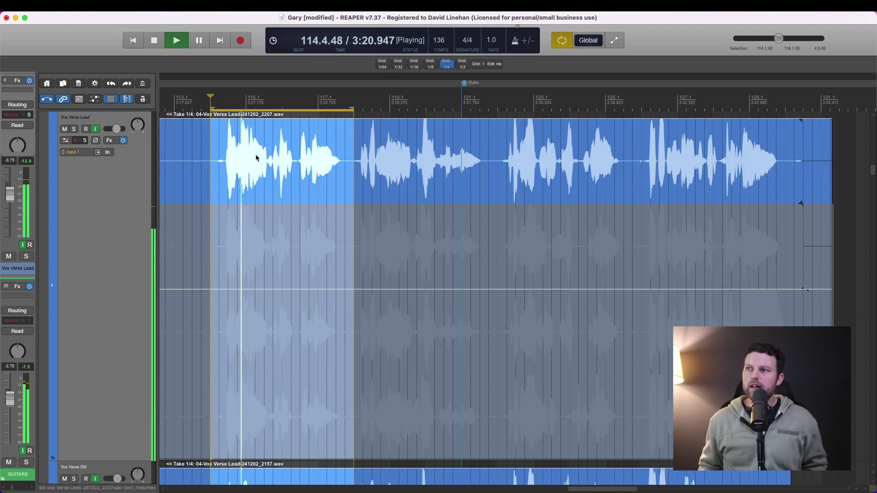
- Replay the phrase and cycle through the takes with Shift+T to compare them
click(234, 201)
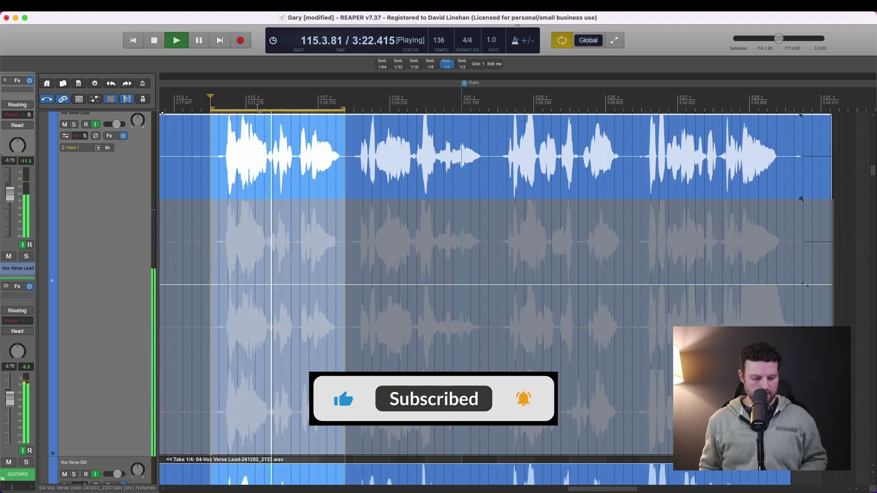
key(shift+t)
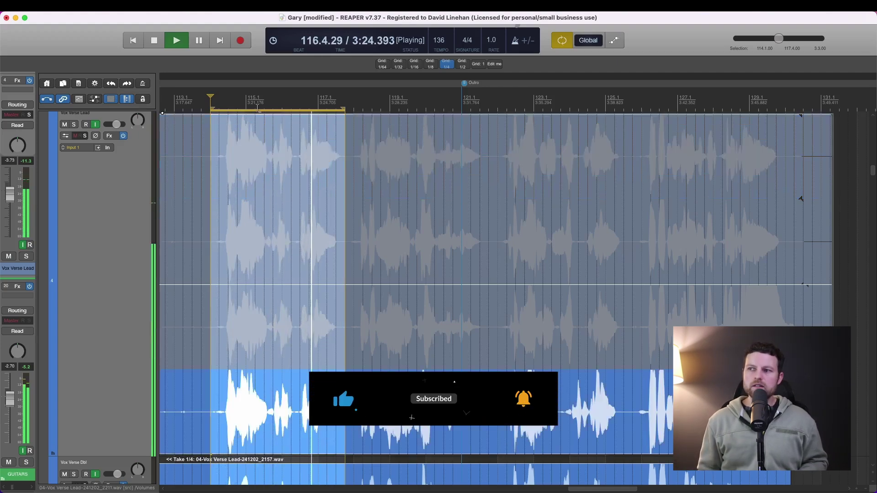
key(shift+t)
key(shift+t)
key(shift+t)
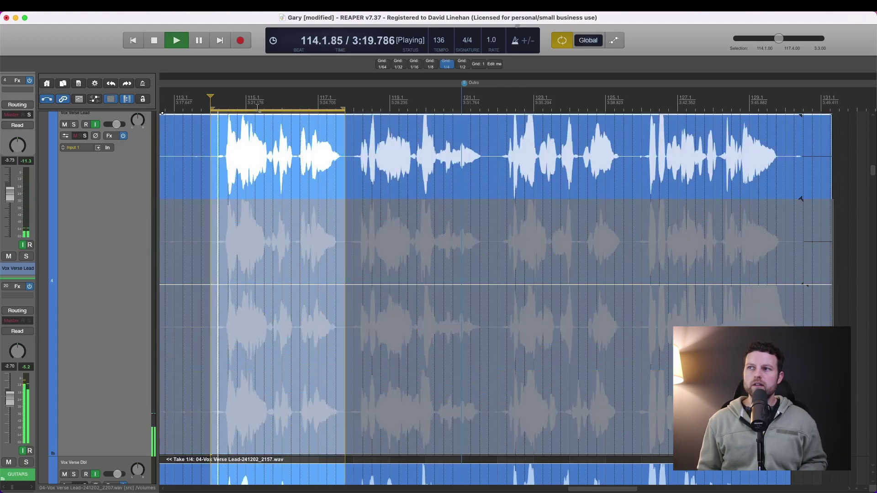
key(shift+t)
key(shift+t)
key(shift+t)
key(shift+t)
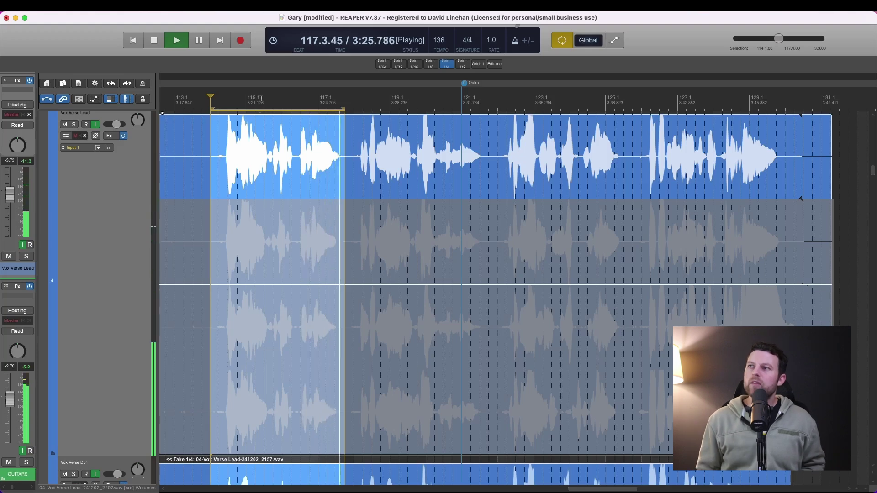
- Comp the second take for the opening phrase and the third take from bar 117.4 onward
click(268, 241)
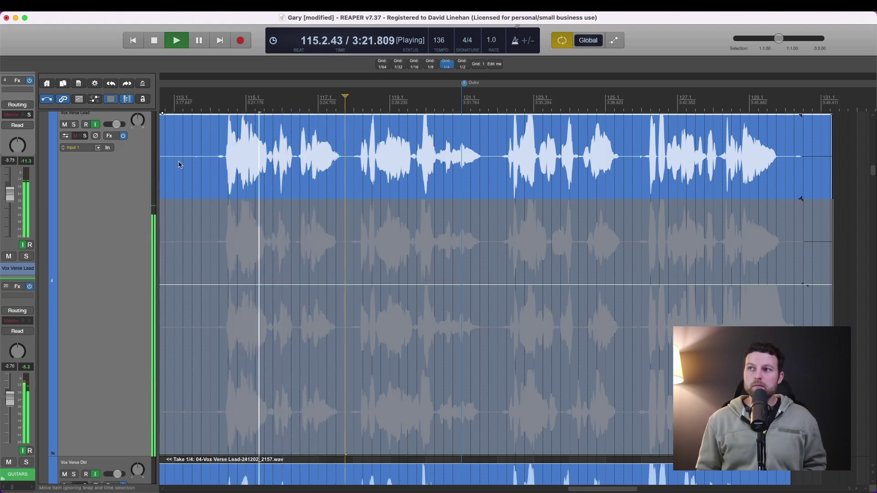
click(268, 241)
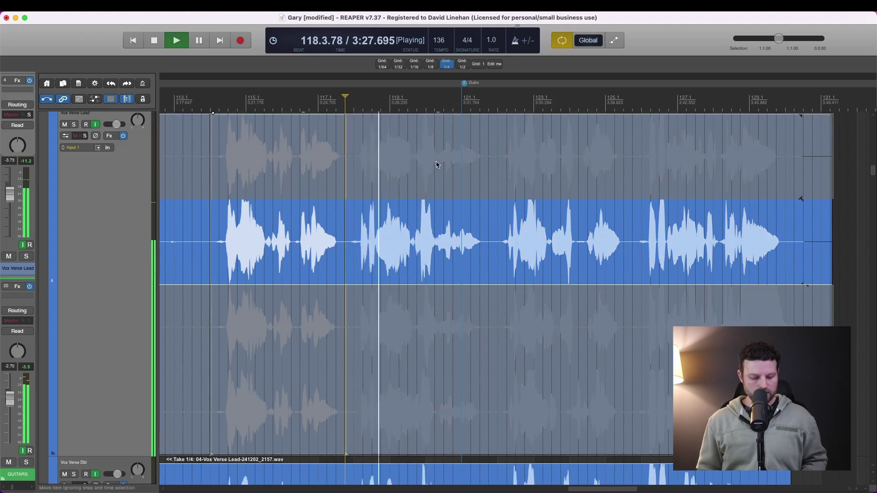
drag(345, 106, 488, 106)
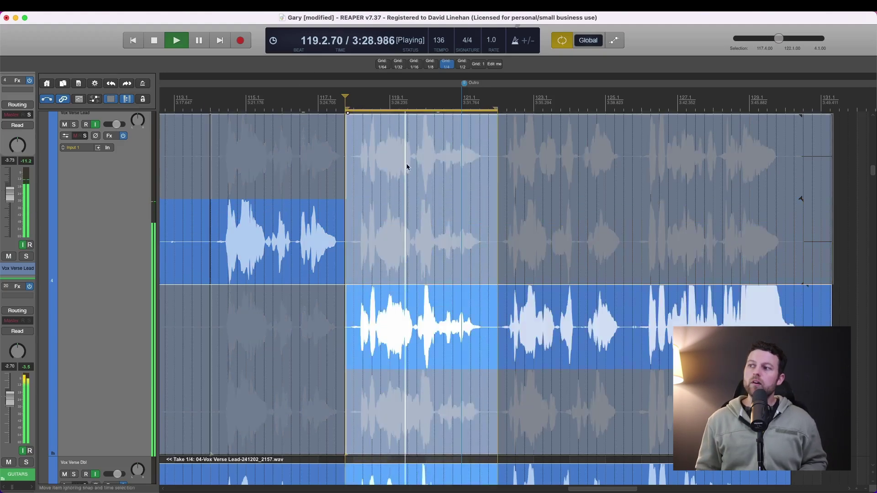
- Switch the phrase at bars 122–125 to the second take
click(501, 309)
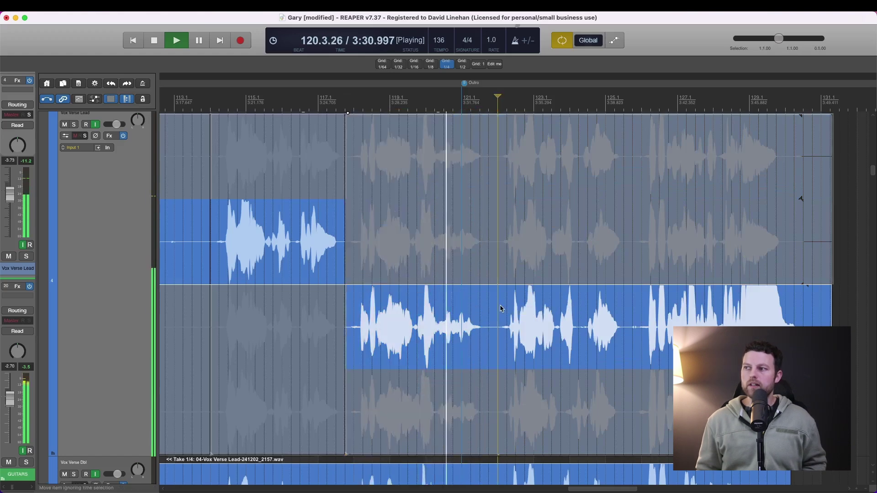
click(501, 309)
drag(499, 109, 632, 107)
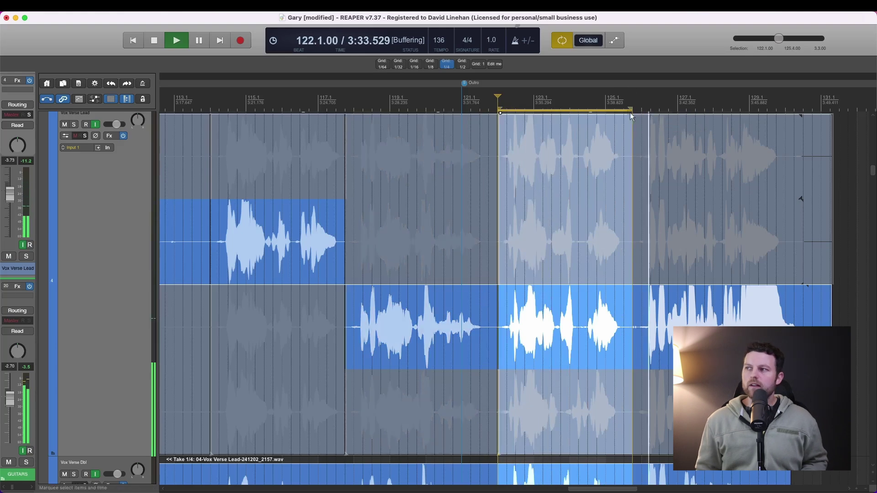
click(545, 235)
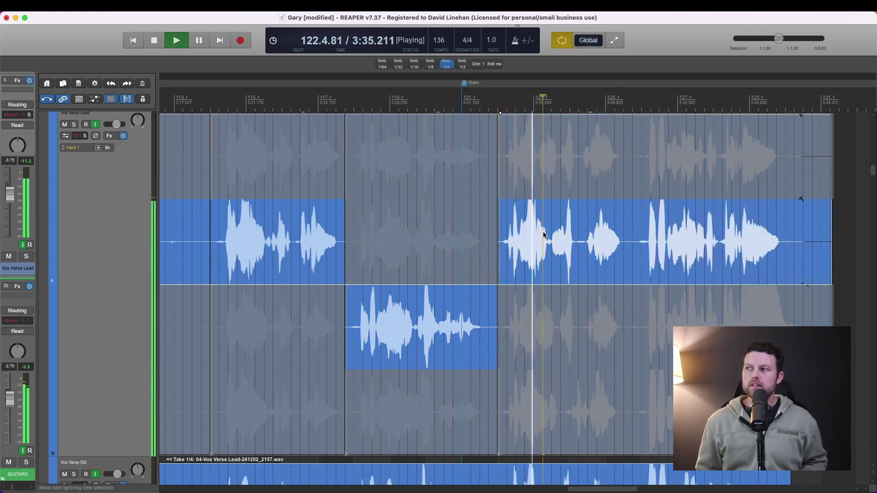
- Split the comp near bars 123 and 124, using the third take for the short word
click(634, 214)
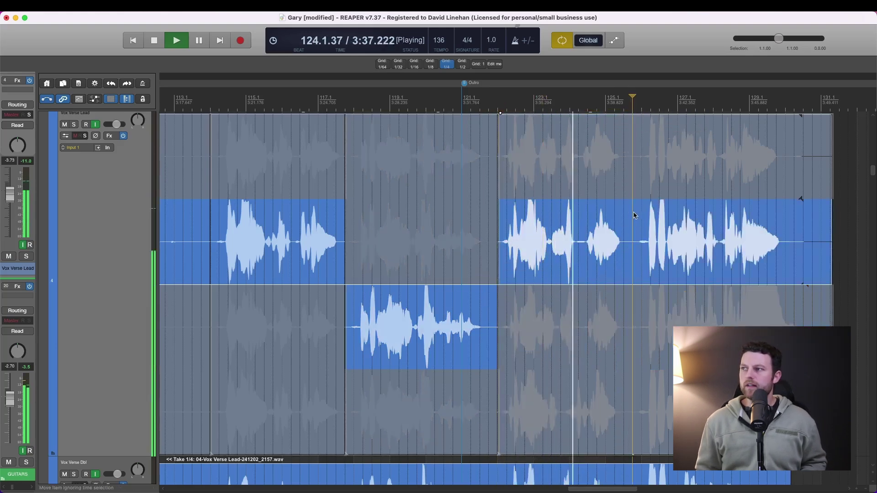
key(s)
click(581, 213)
key(space)
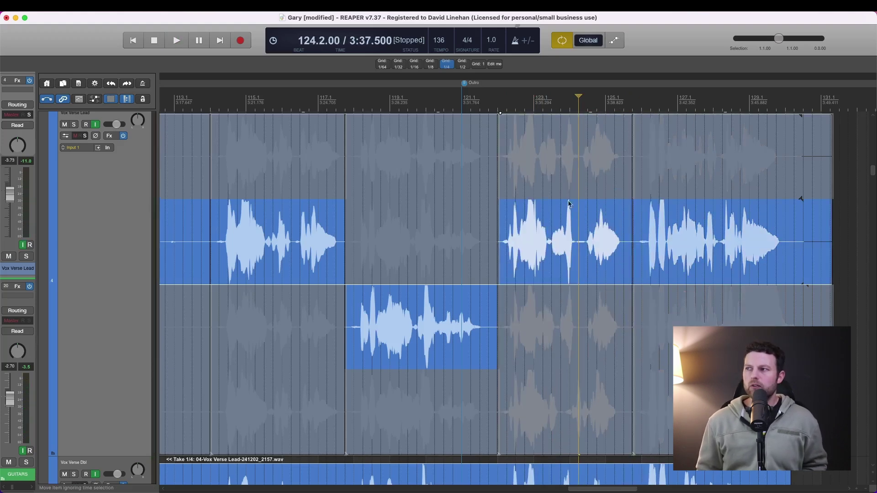
click(582, 306)
key(s)
click(551, 242)
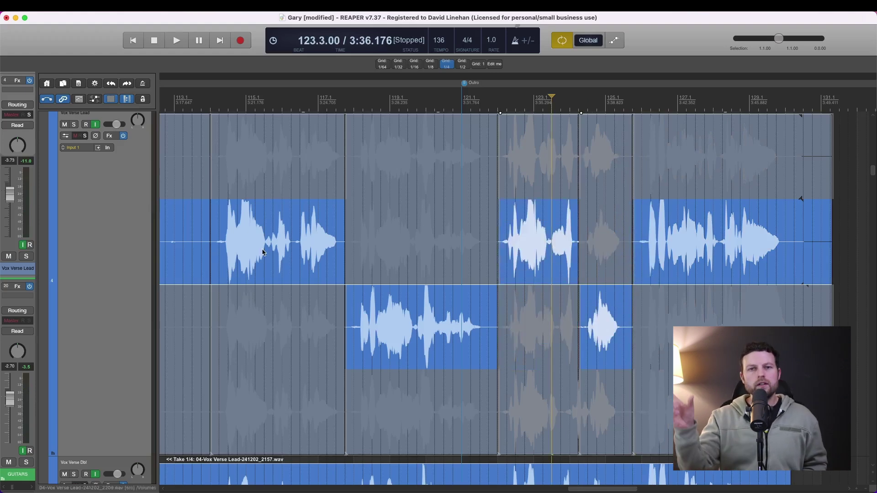
scroll(374, 203, down, 3)
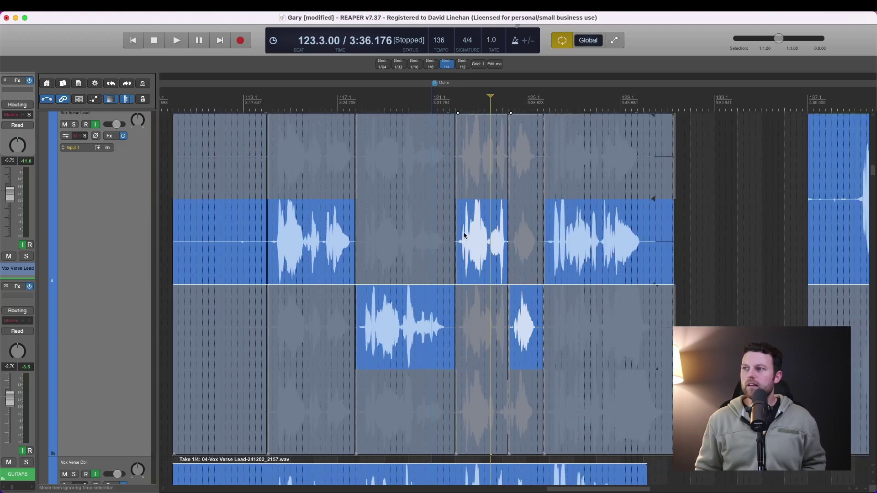
scroll(581, 234, up, 3)
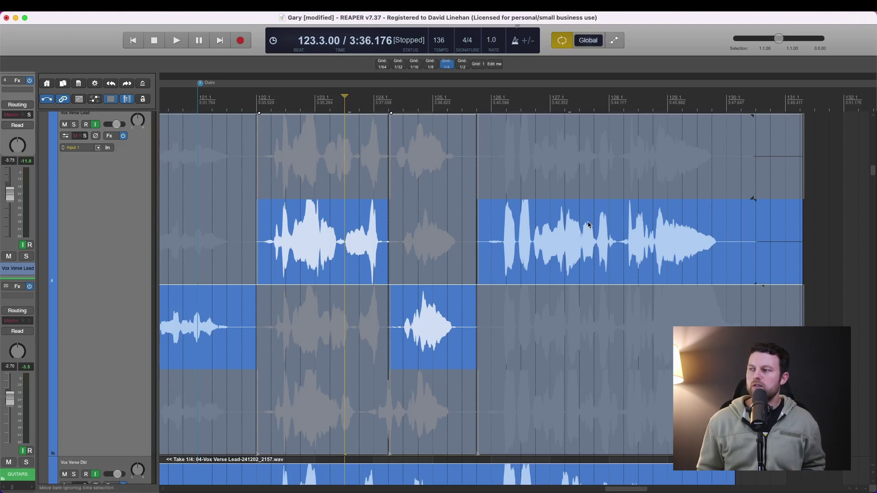
scroll(542, 215, down, 3)
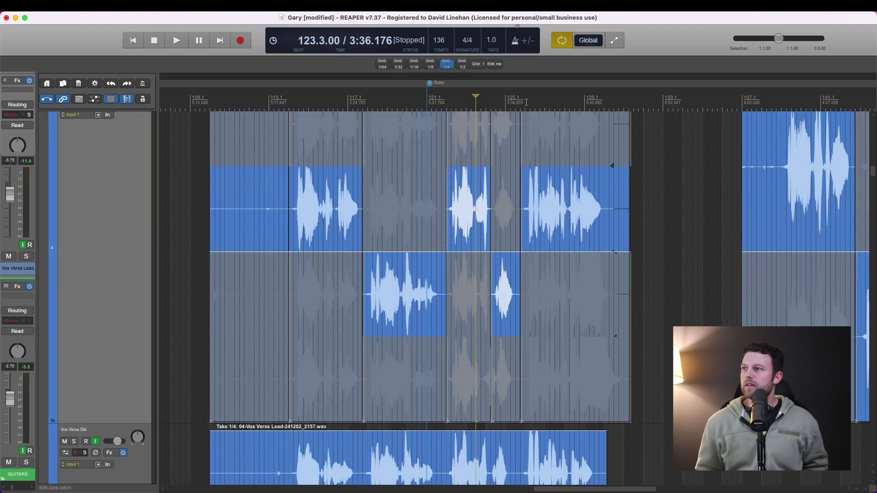
- Use the first take for the last phrase of the lead comp
click(555, 137)
scroll(558, 148, up, 1)
scroll(557, 148, up, 6)
scroll(561, 281, down, 1)
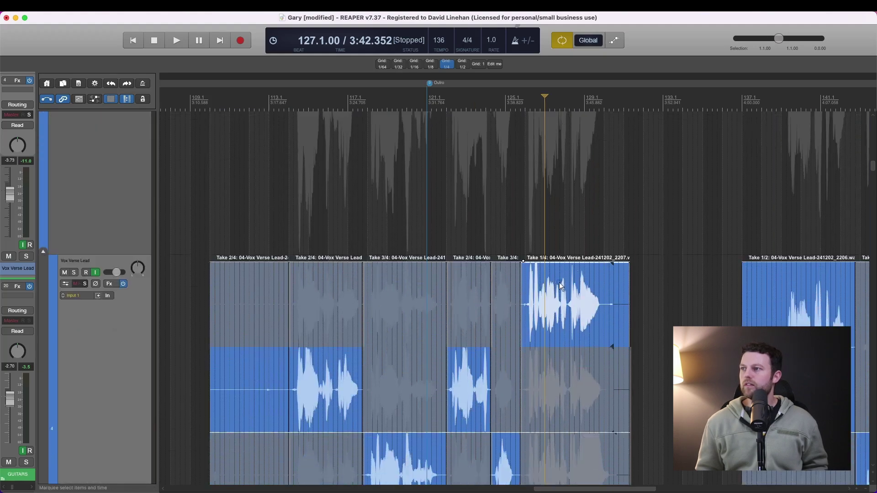
click(569, 267)
scroll(588, 233, down, 15)
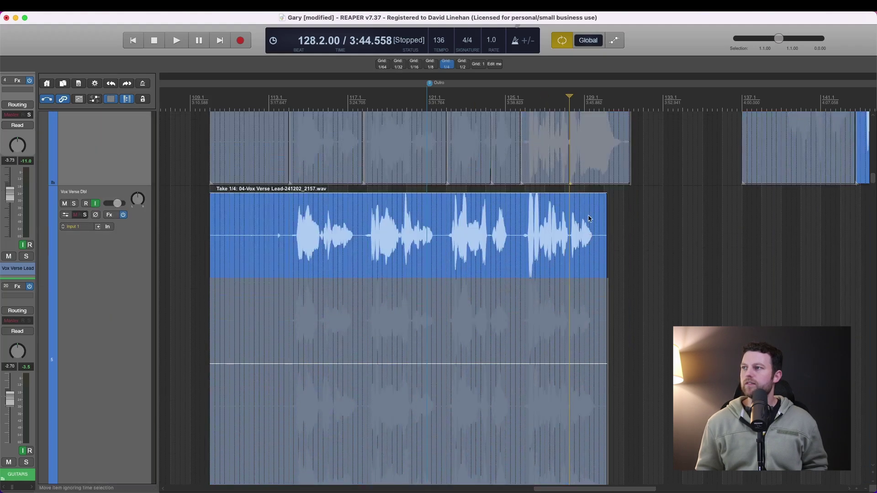
scroll(593, 289, up, 6)
- Use the fourth take for the final word and collapse the take lanes
click(595, 292)
scroll(571, 278, up, 5)
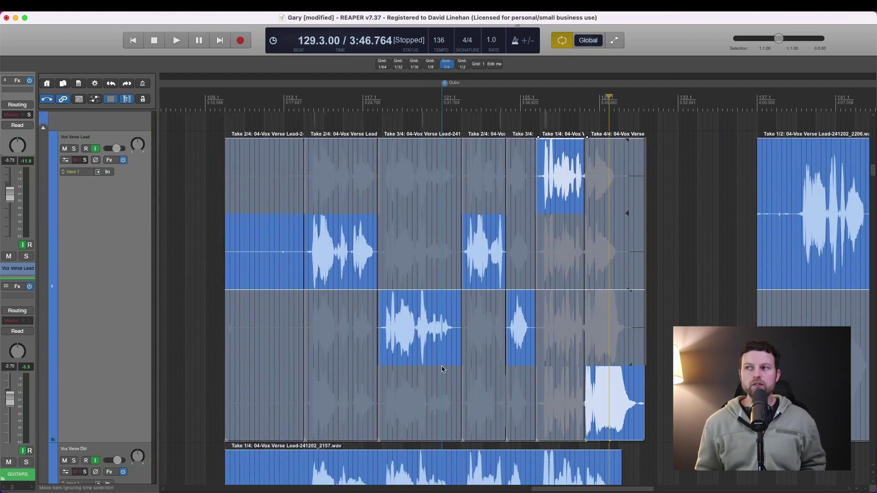
scroll(432, 307, down, 8)
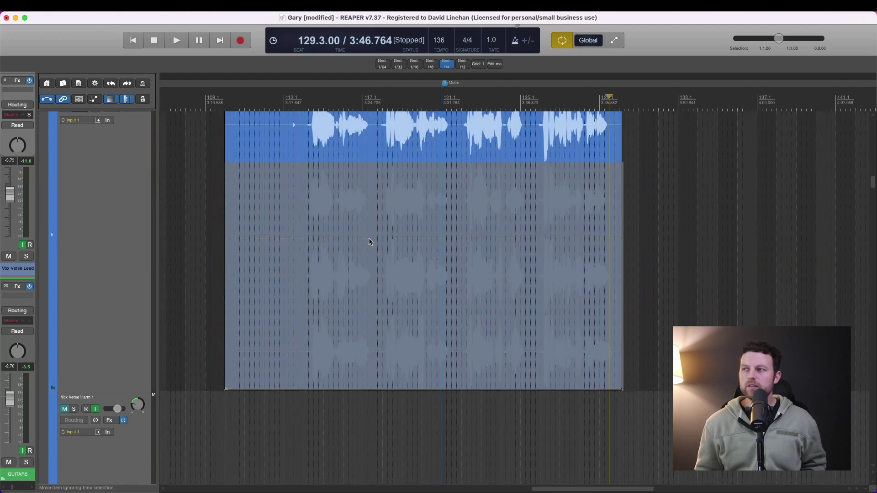
scroll(370, 242, up, 7)
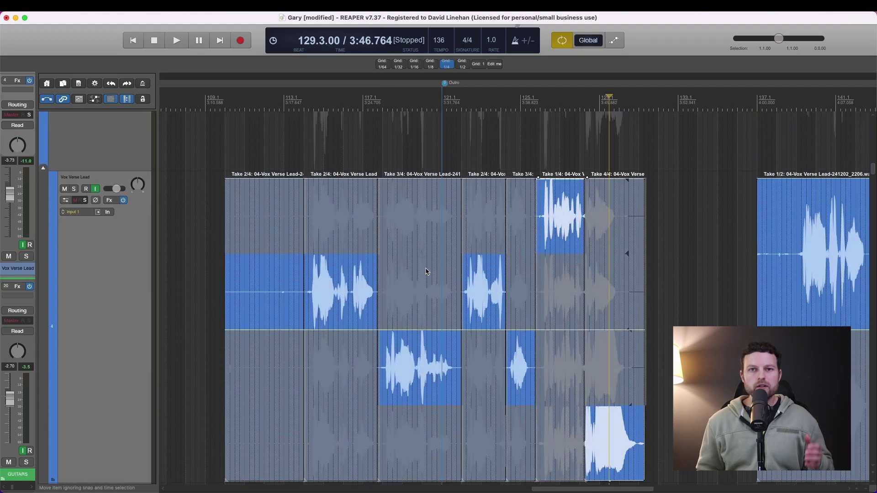
scroll(426, 271, down, 2)
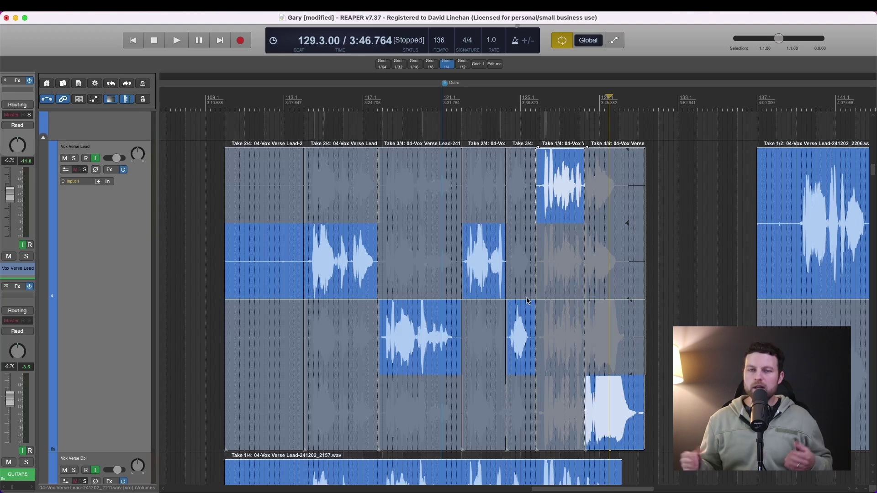
scroll(527, 300, right, 2)
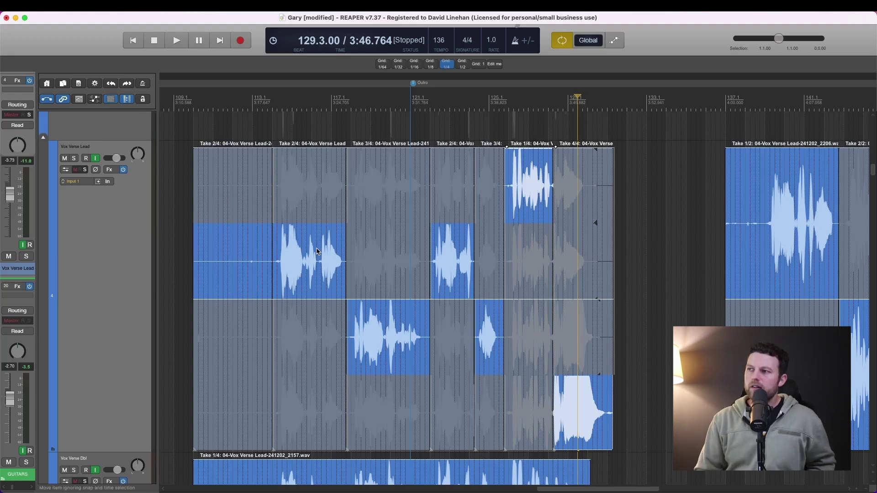
key(super+l)
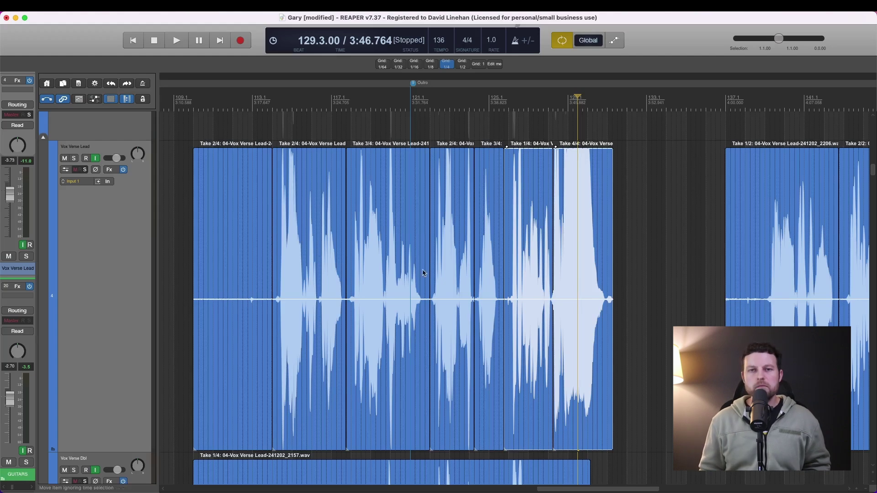
- Zoom into the comp edit and set its crossfade to 10 ms
scroll(467, 247, up, 5)
scroll(387, 200, left, 5)
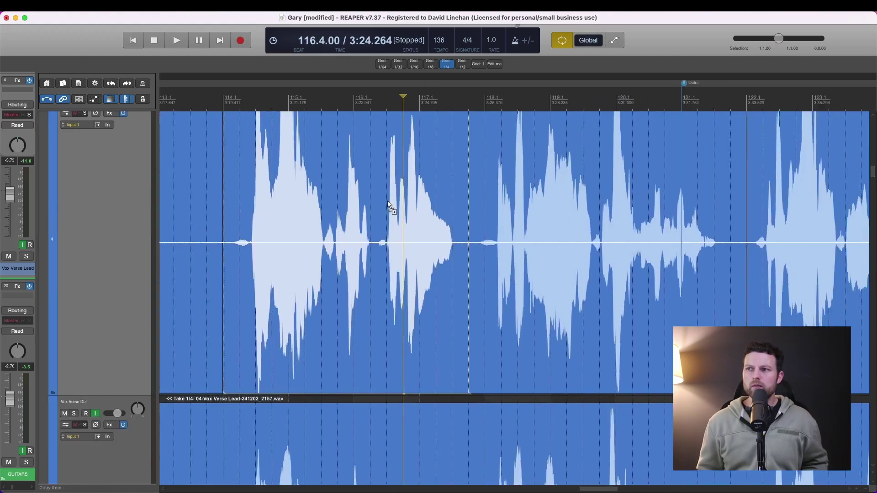
scroll(389, 204, down, 2)
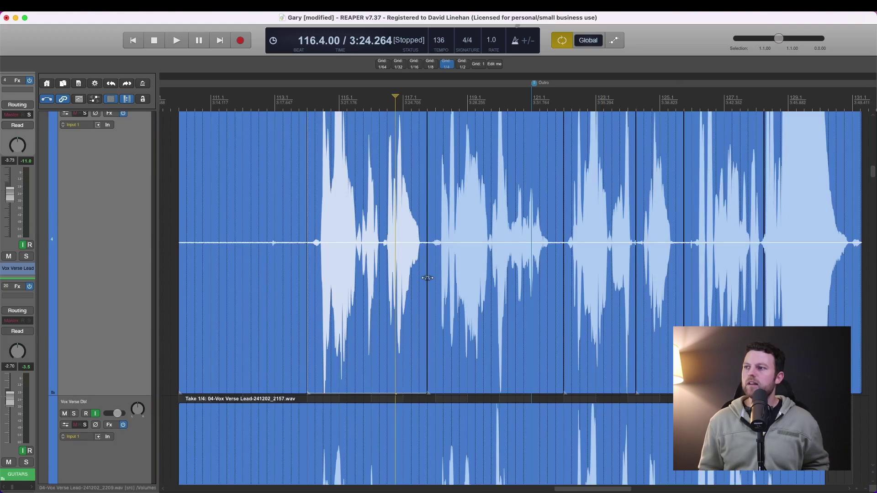
scroll(427, 277, up, 8)
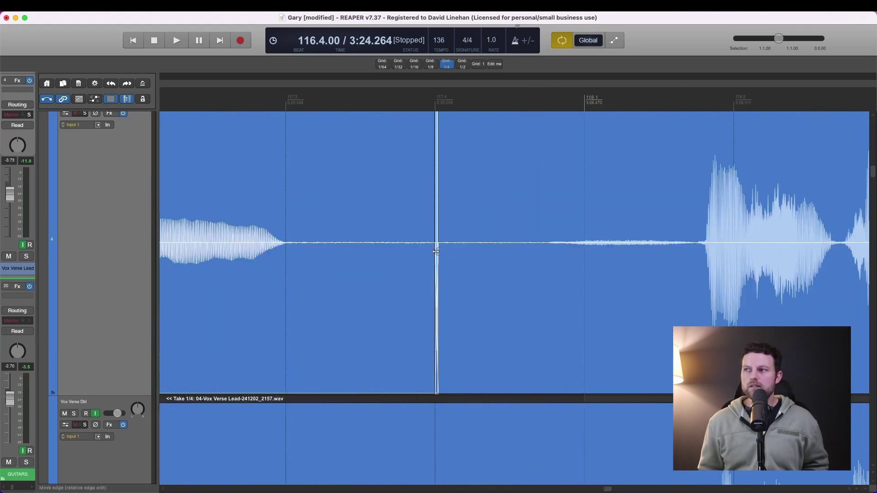
scroll(436, 252, down, 3)
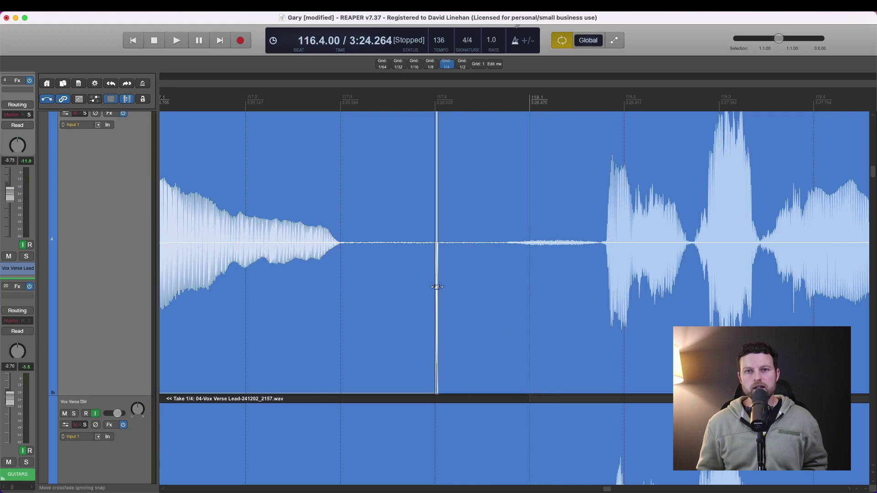
drag(437, 287, 403, 272)
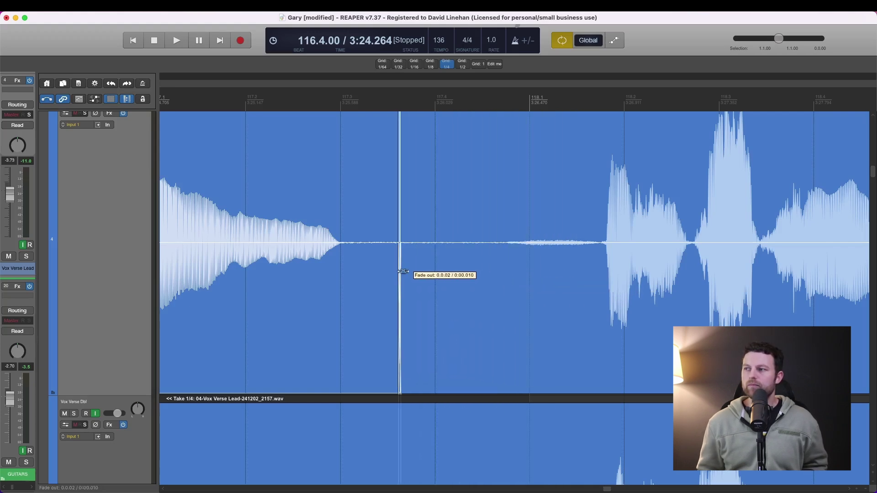
- Split the vocal at 117.2 and move the take boundary just past the phrase tail
scroll(388, 186, down, 5)
click(384, 187)
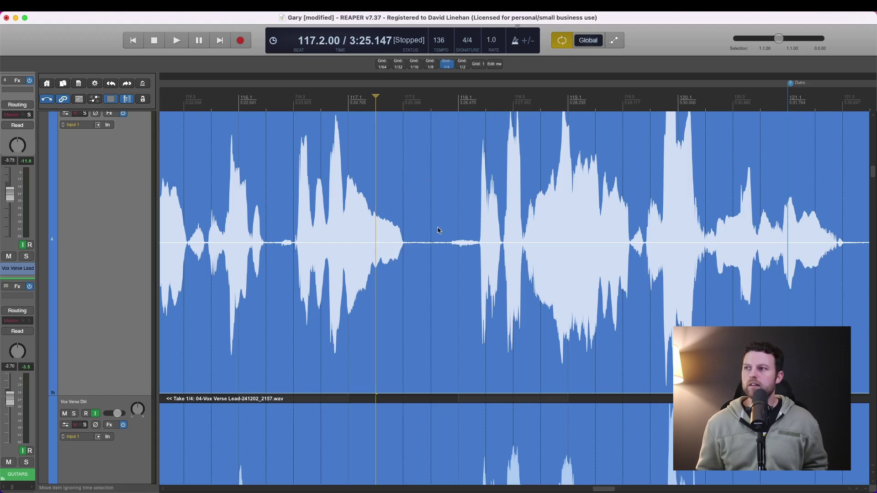
key(s)
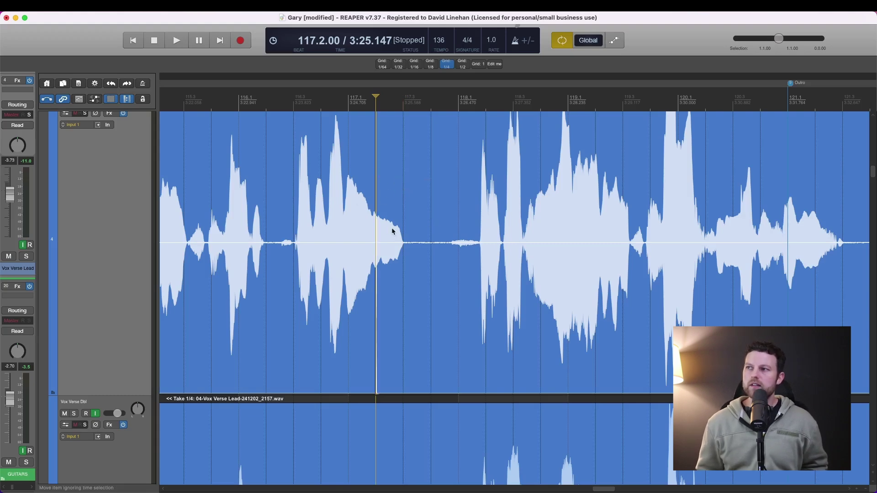
click(406, 211)
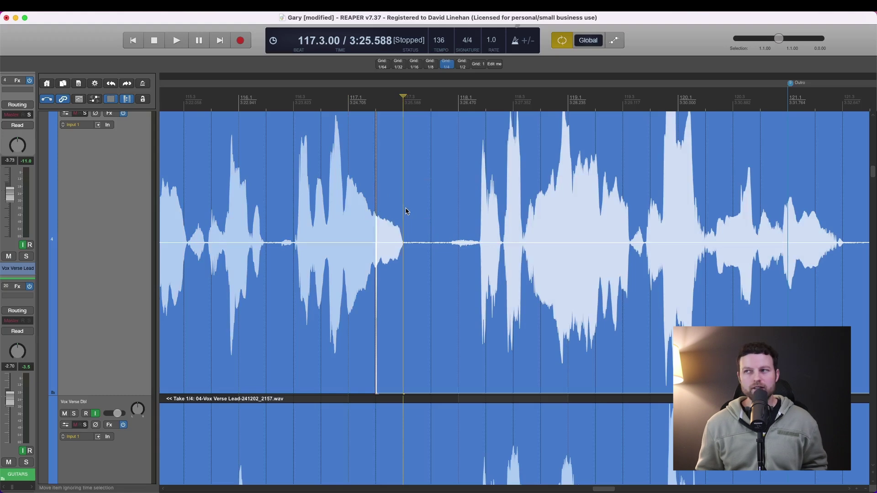
drag(376, 222, 430, 228)
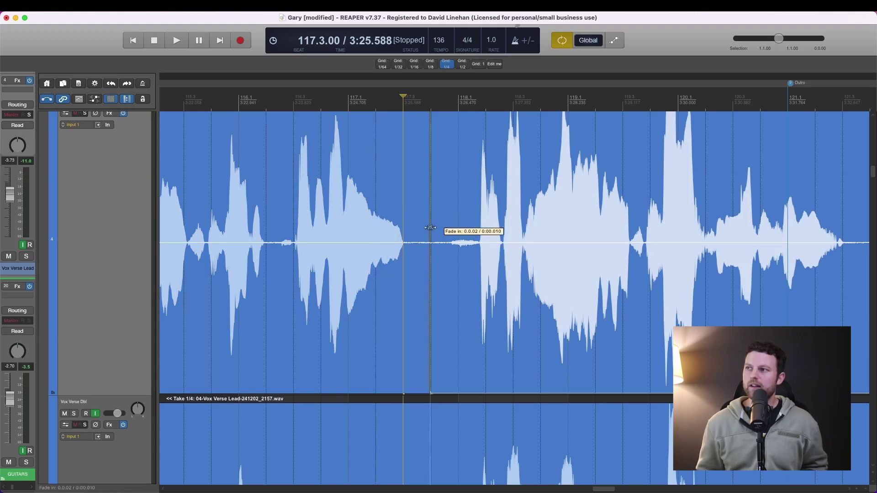
click(364, 181)
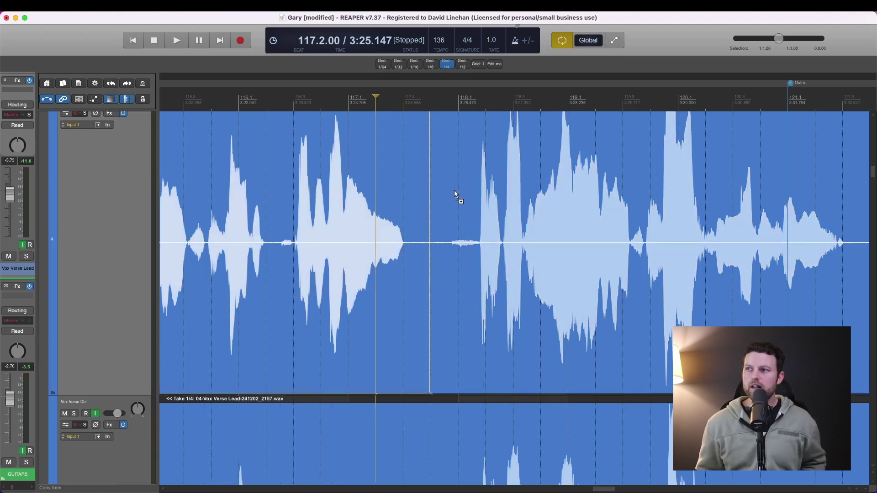
scroll(457, 196, down, 4)
scroll(548, 230, down, 2)
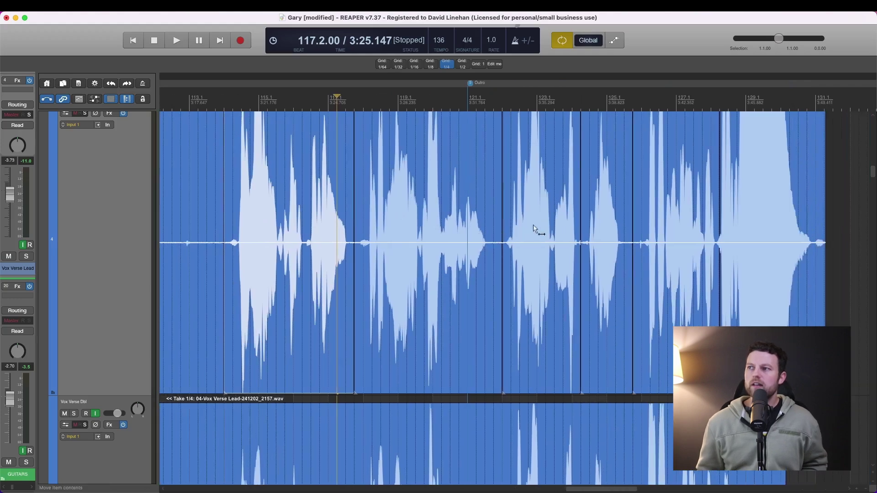
click(230, 156)
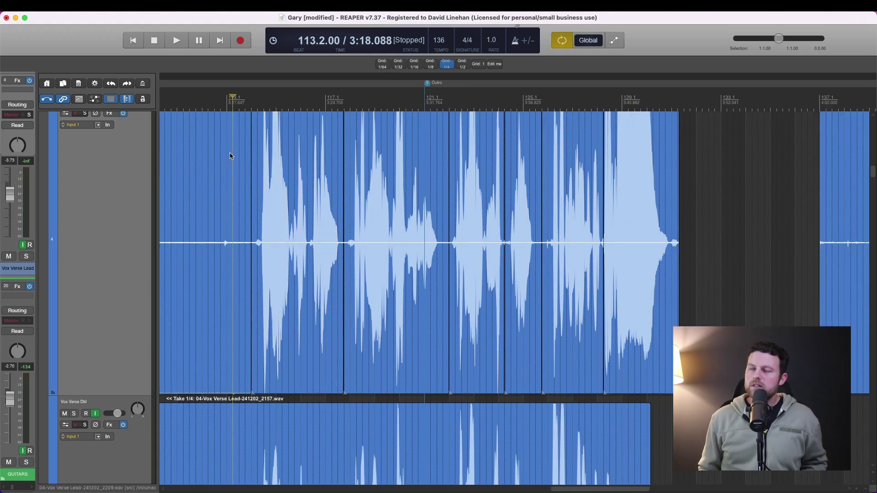
- Select all comped lead takes and glue them into 04-Vox Verse Lead-241202_2209-glued-01.wav
scroll(232, 165, up, 2)
scroll(232, 166, up, 2)
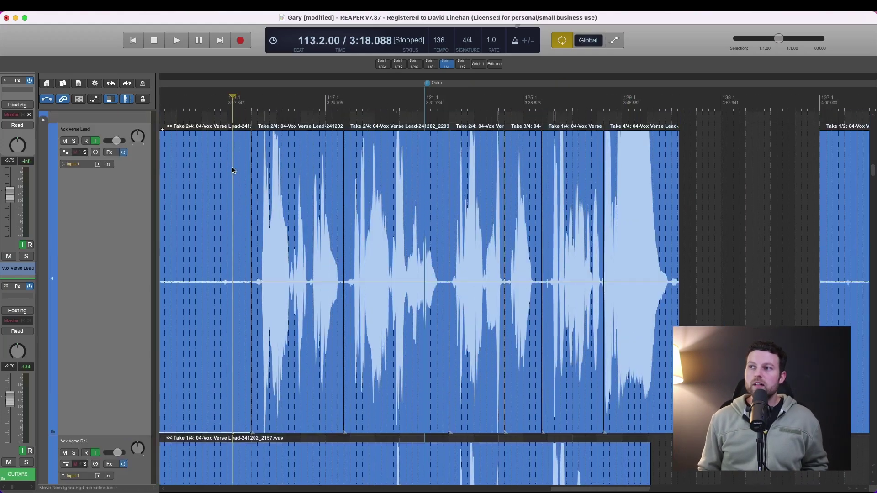
click(207, 160)
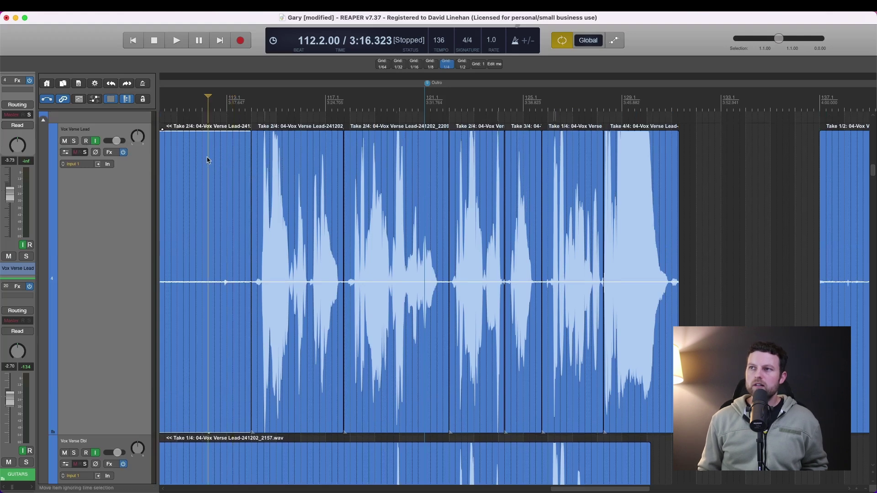
click(639, 165)
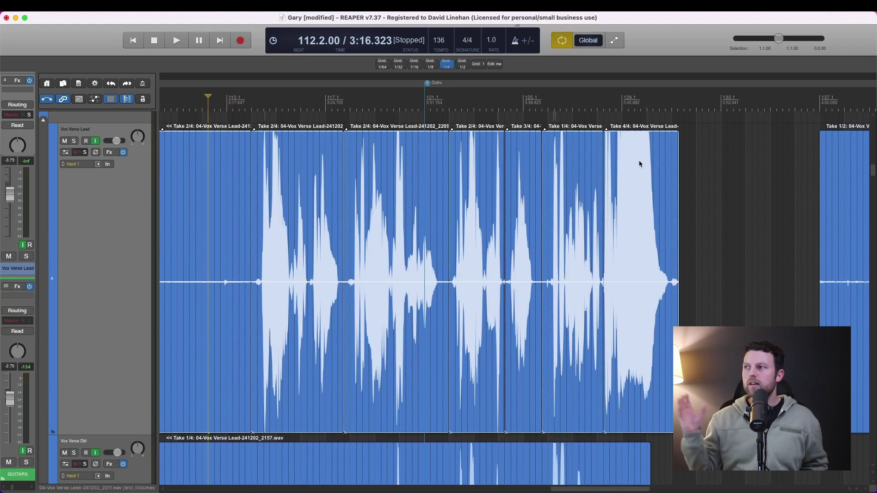
key(Right)
key(Right)
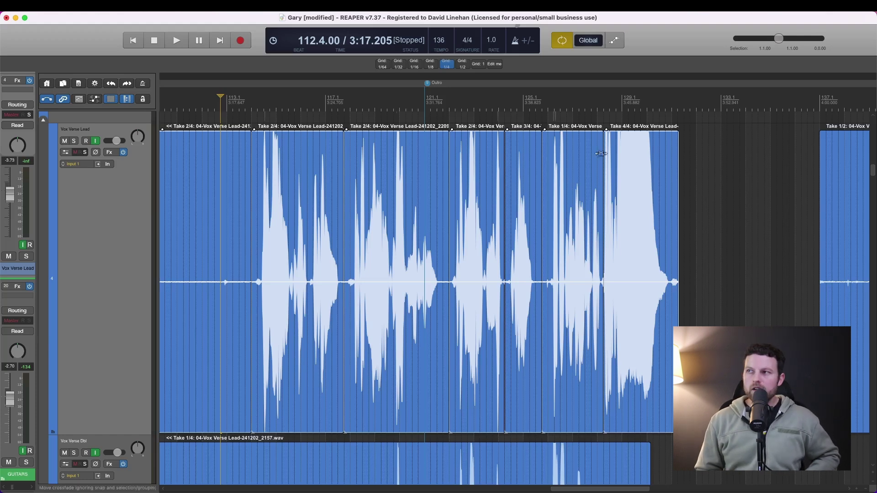
key(super+g)
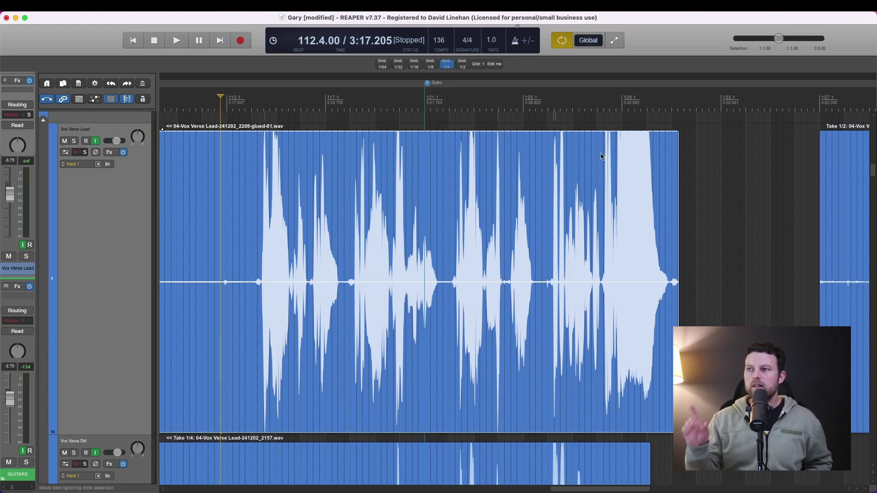
scroll(601, 156, up, 2)
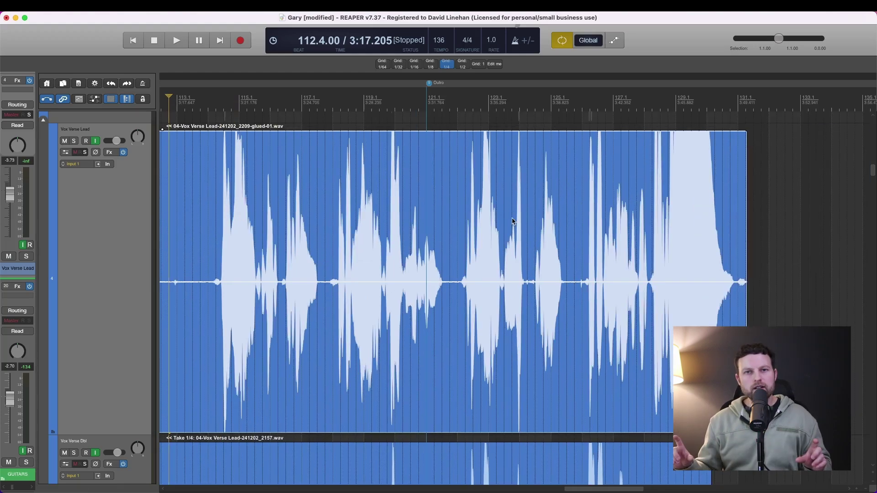
- Scroll to the later comped section at bars 141–159 showing its four take lanes
scroll(512, 221, up, 5)
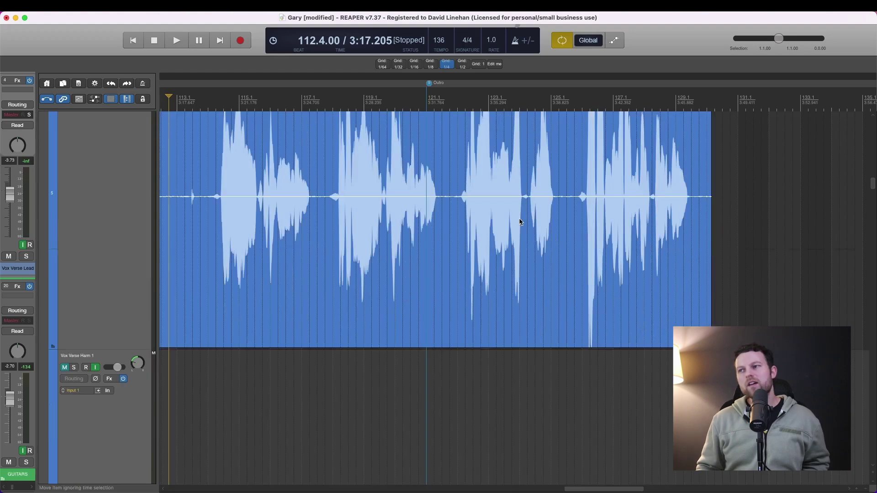
scroll(522, 222, down, 5)
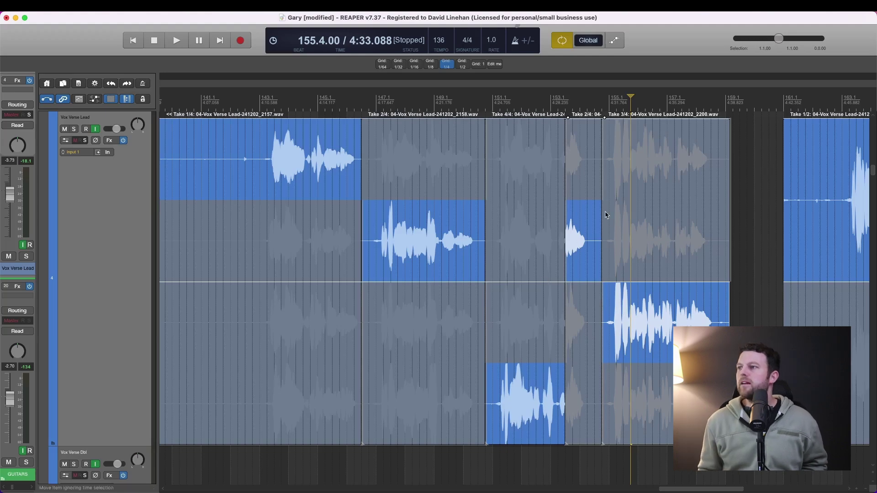
- Check the second verse's comp crossfades up close, then collapse the take lanes into one comp lane
scroll(571, 267, up, 3)
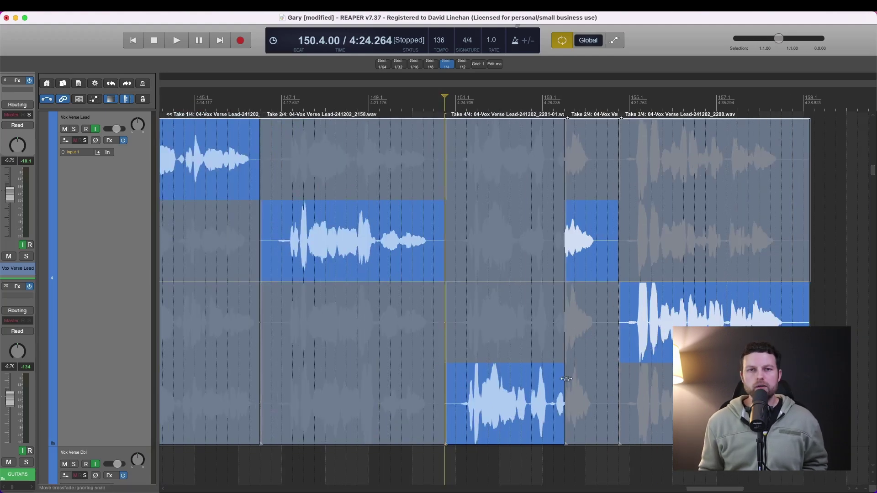
scroll(566, 380, up, 5)
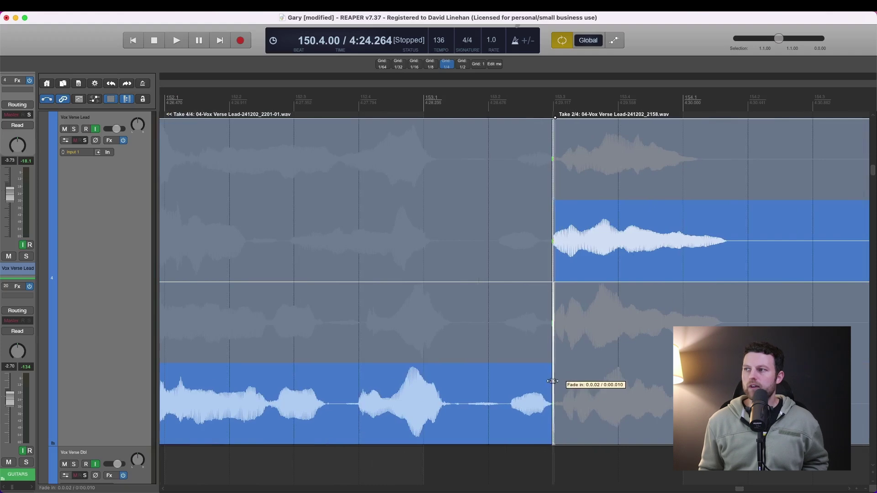
scroll(435, 298, down, 6)
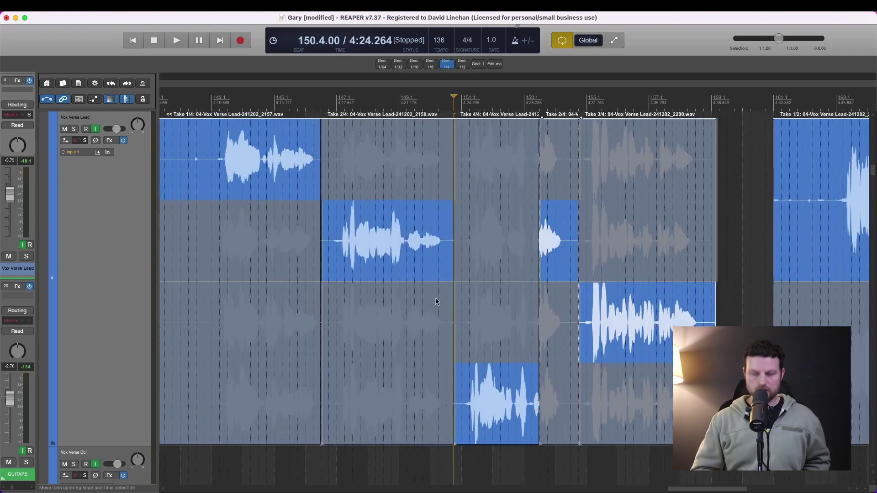
key(super+l)
- Select the verse's comp items from first to last and glue them into 04-Vox Verse Lead-241202_2157-glued.wav
click(255, 176)
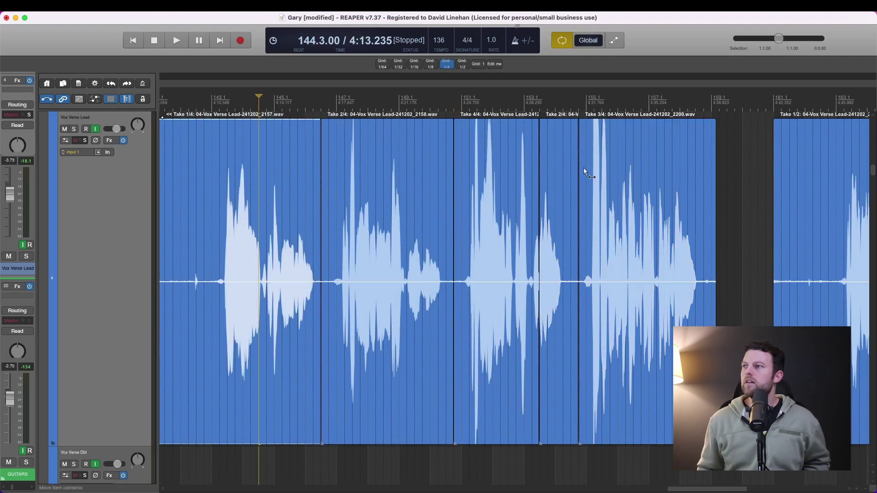
shift+click(621, 164)
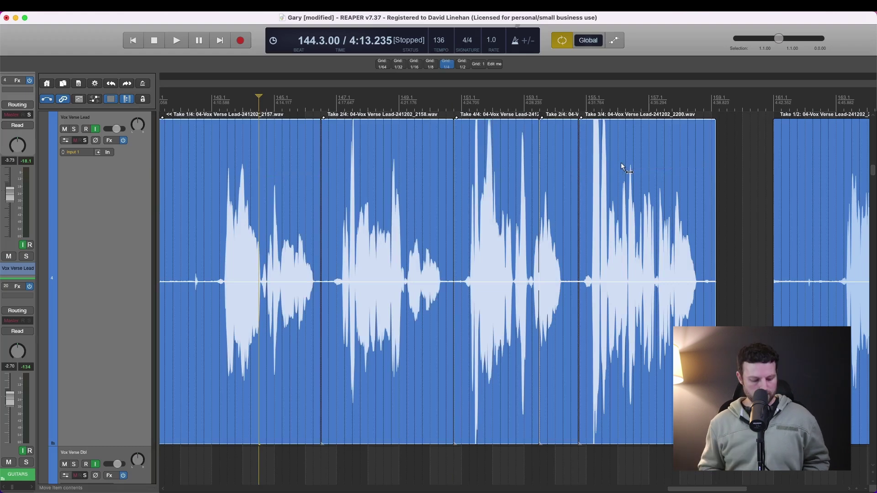
key(super+g)
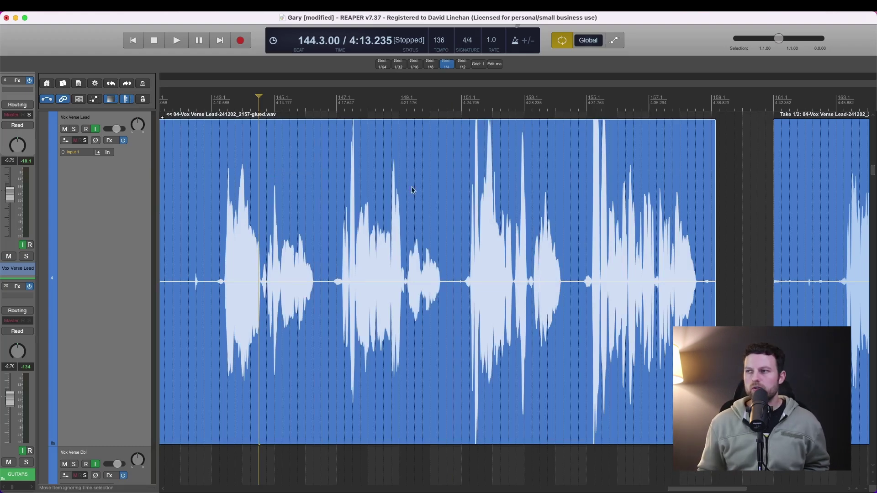
scroll(456, 213, down, 1)
- Place the edit cursor at bar 142 and undo the glue, restoring the bars 141–159 comped take lanes
key(z)
click(328, 260)
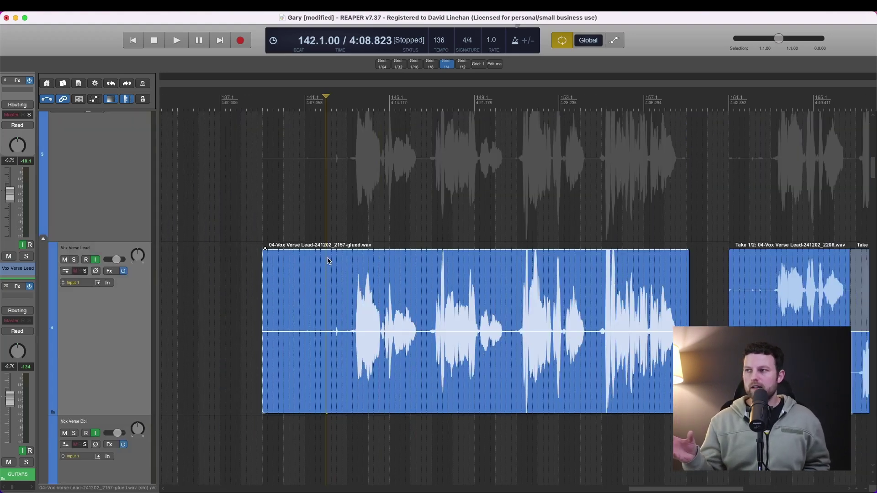
key(super+z)
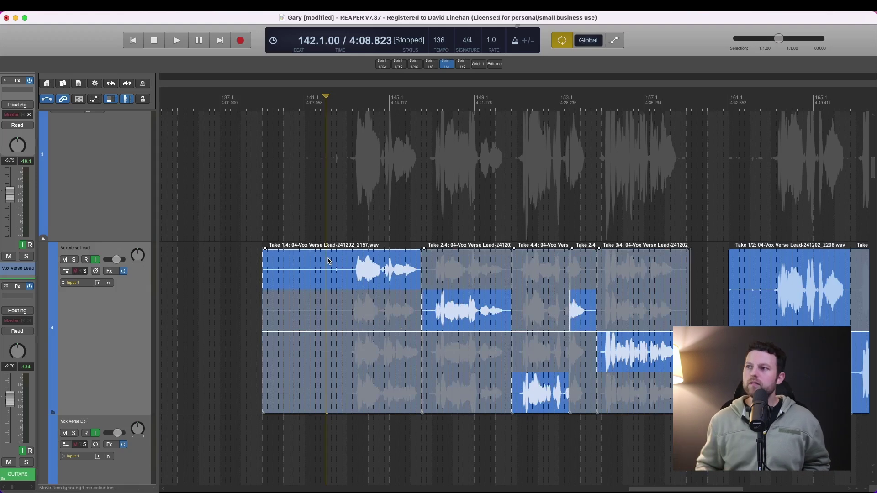